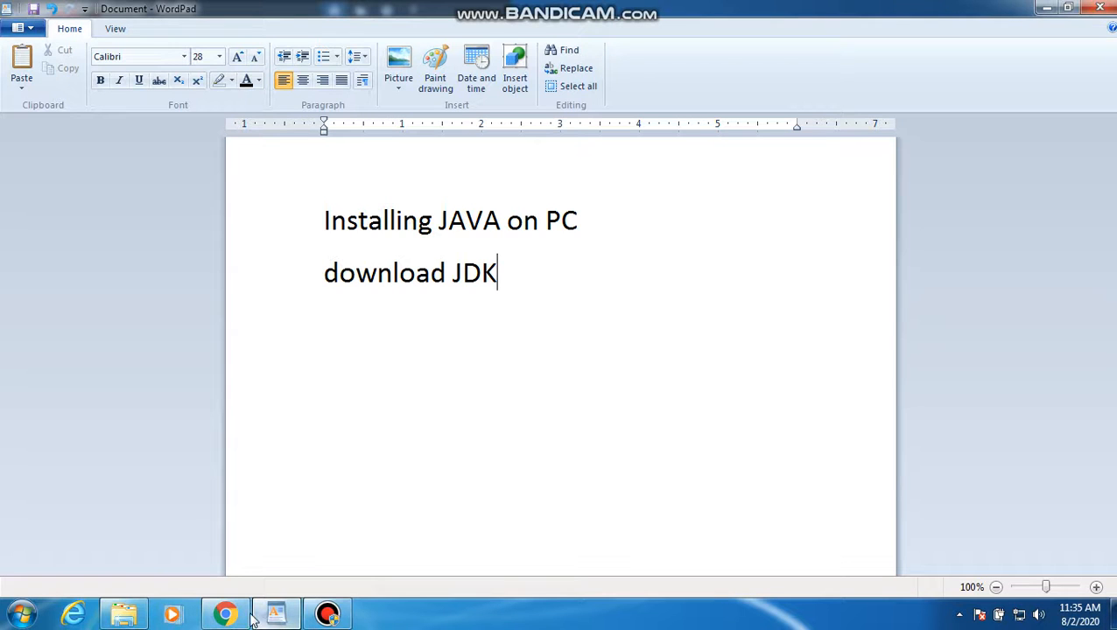
Switch to Chrome and review the Java SE Development Kit 7u80 section of the Oracle Java SE 7 archive page.
{"action": "mouse_move", "coordinate": [231, 619]}
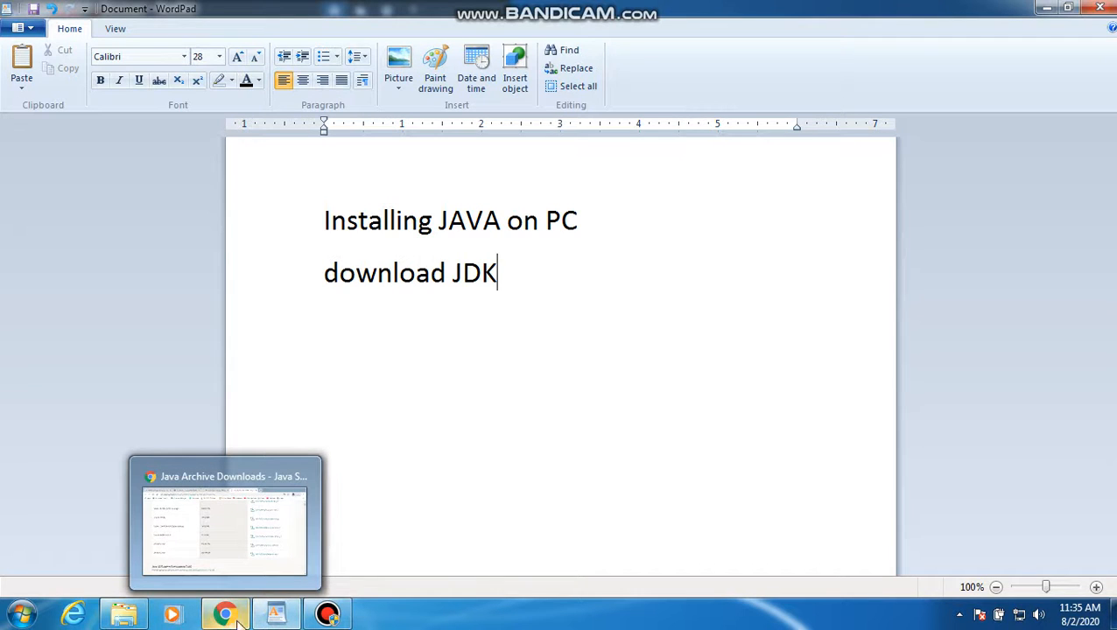
{"action": "left_click", "coordinate": [225, 618]}
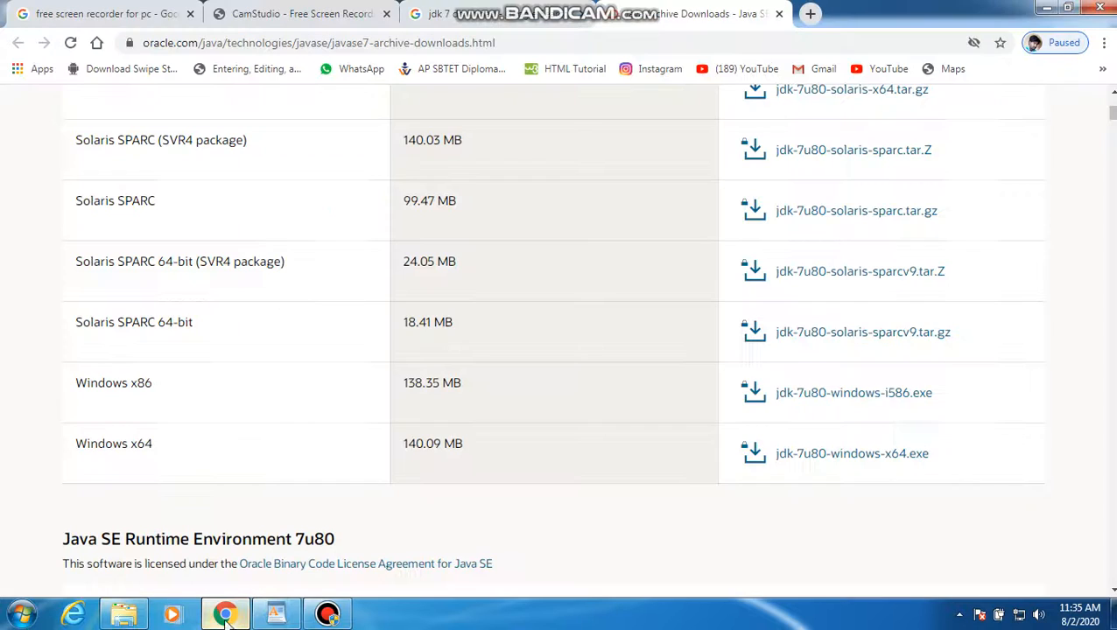
{"action": "scroll", "coordinate": [396, 478], "scroll_direction": "up", "scroll_amount": 5}
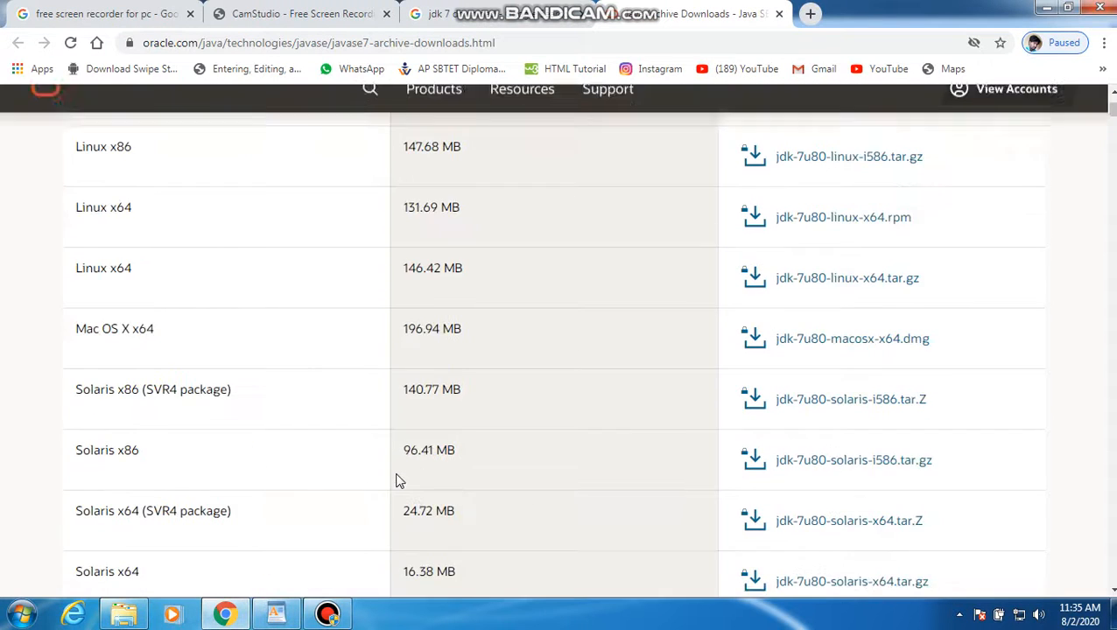
{"action": "scroll", "coordinate": [395, 479], "scroll_direction": "up", "scroll_amount": 5}
{"action": "scroll", "coordinate": [396, 479], "scroll_direction": "down", "scroll_amount": 1}
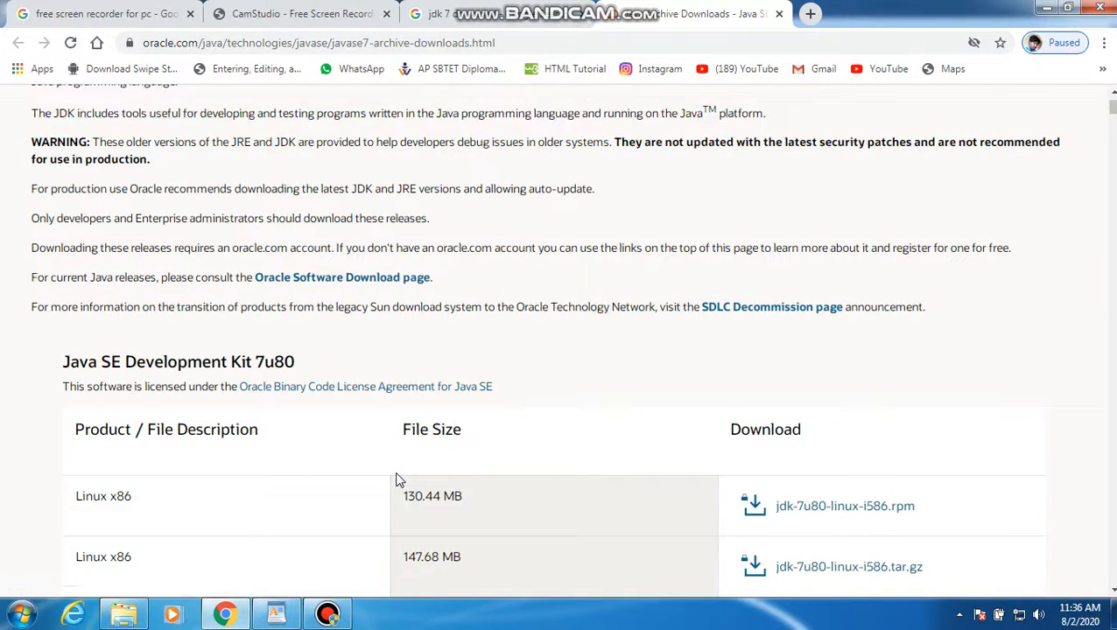
{"action": "scroll", "coordinate": [395, 479], "scroll_direction": "down", "scroll_amount": 1}
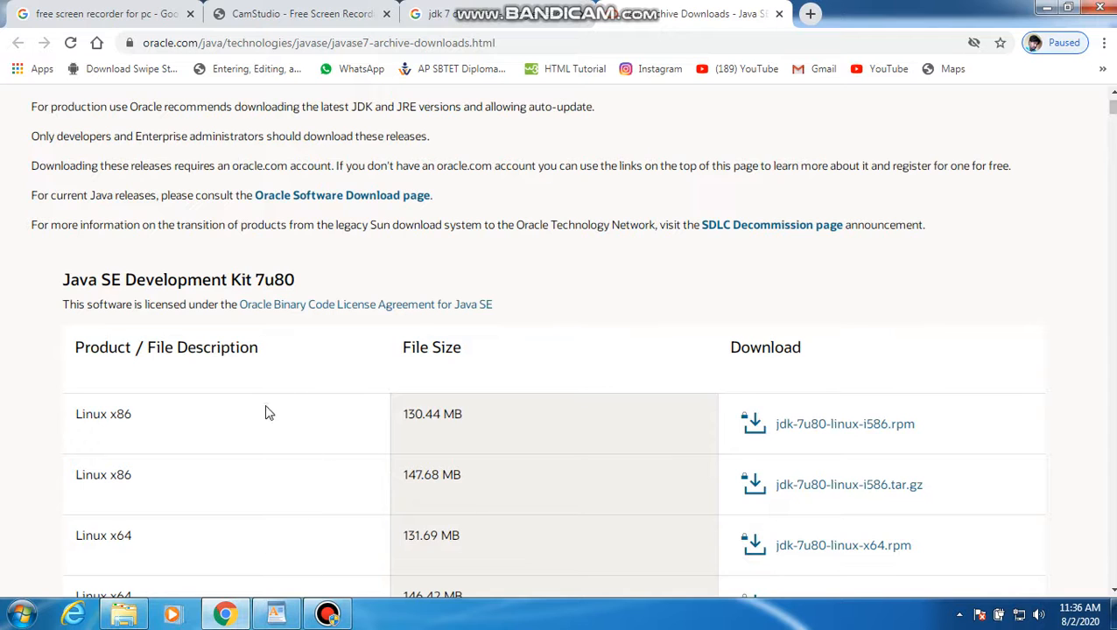
From the "jdk 7 download" Google results, open Oracle's "Java Archive Downloads - Java SE 7" page in a new tab and switch to it.
{"action": "left_click", "coordinate": [459, 18]}
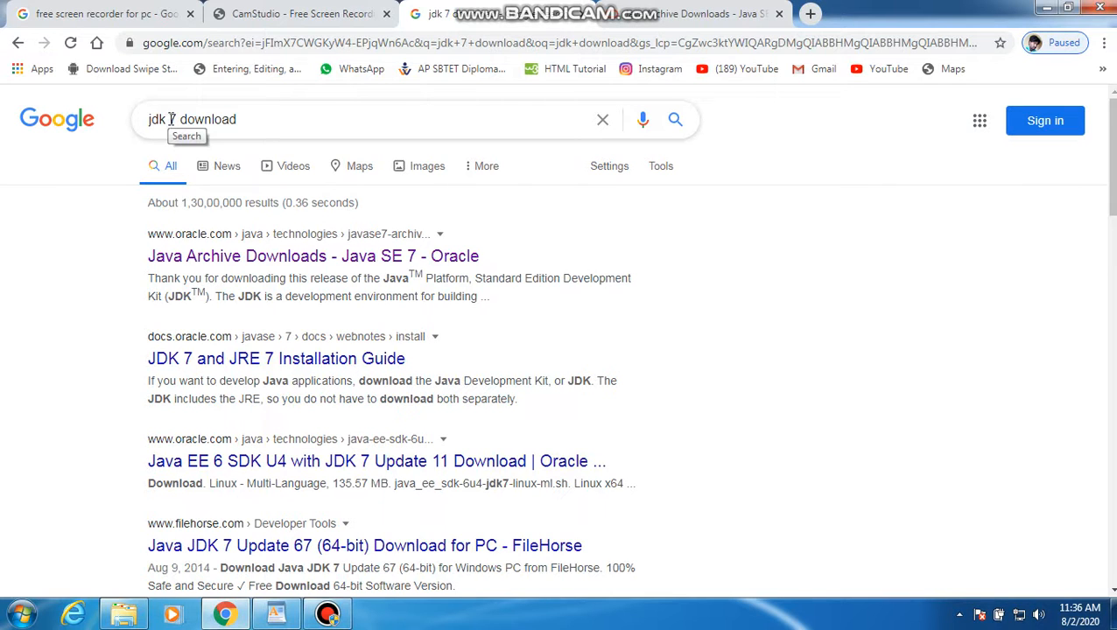
{"action": "left_click", "coordinate": [245, 120]}
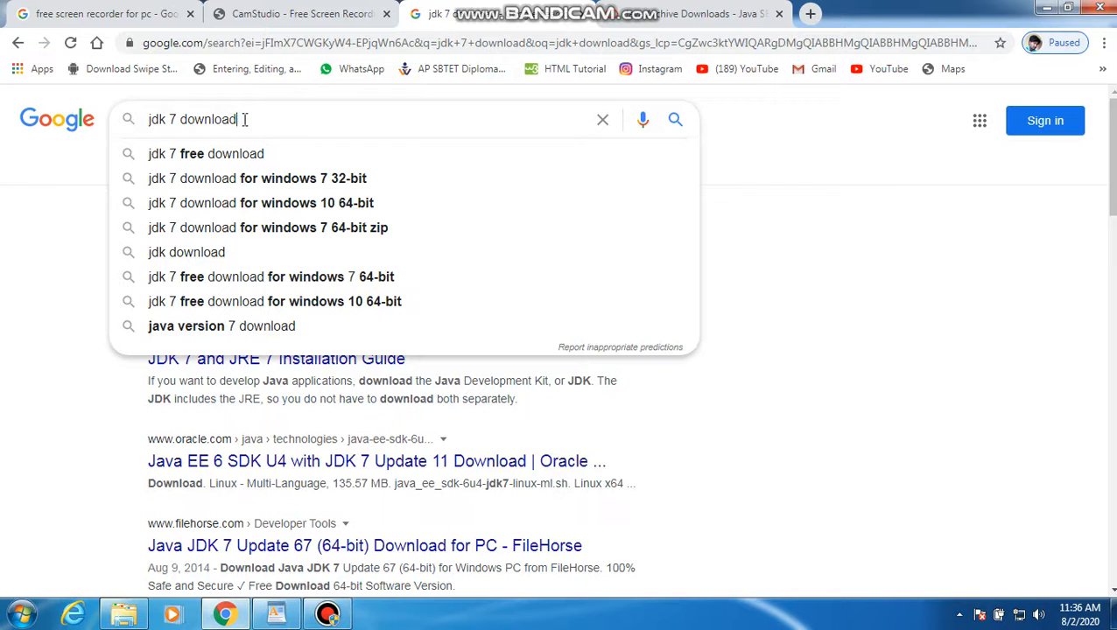
{"action": "left_click_drag", "start_coordinate": [245, 119], "coordinate": [140, 123]}
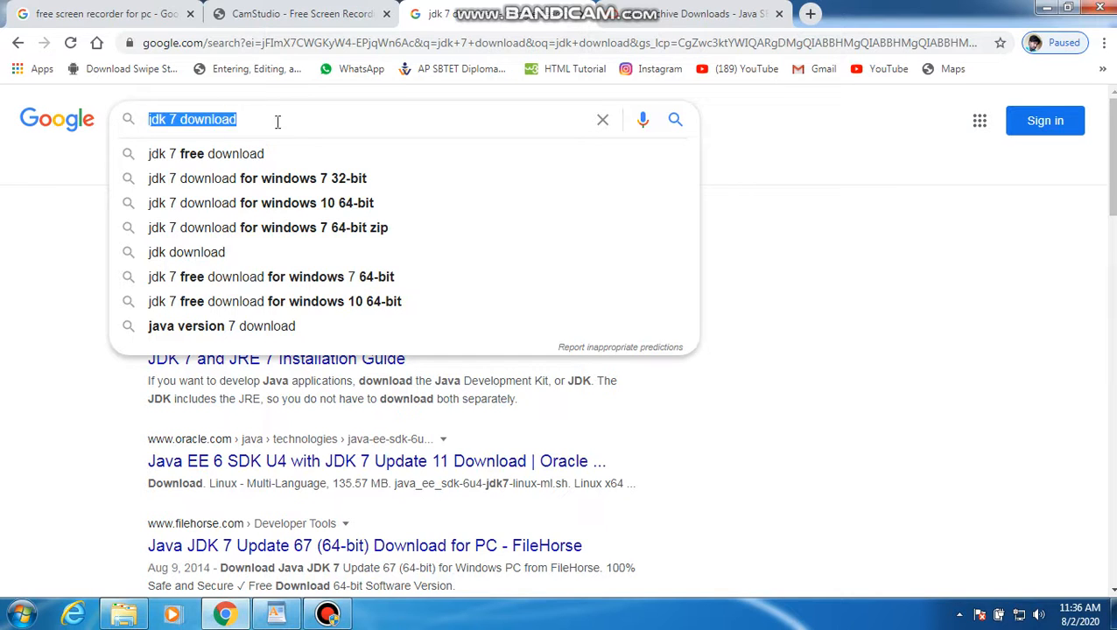
{"action": "left_click", "coordinate": [867, 254]}
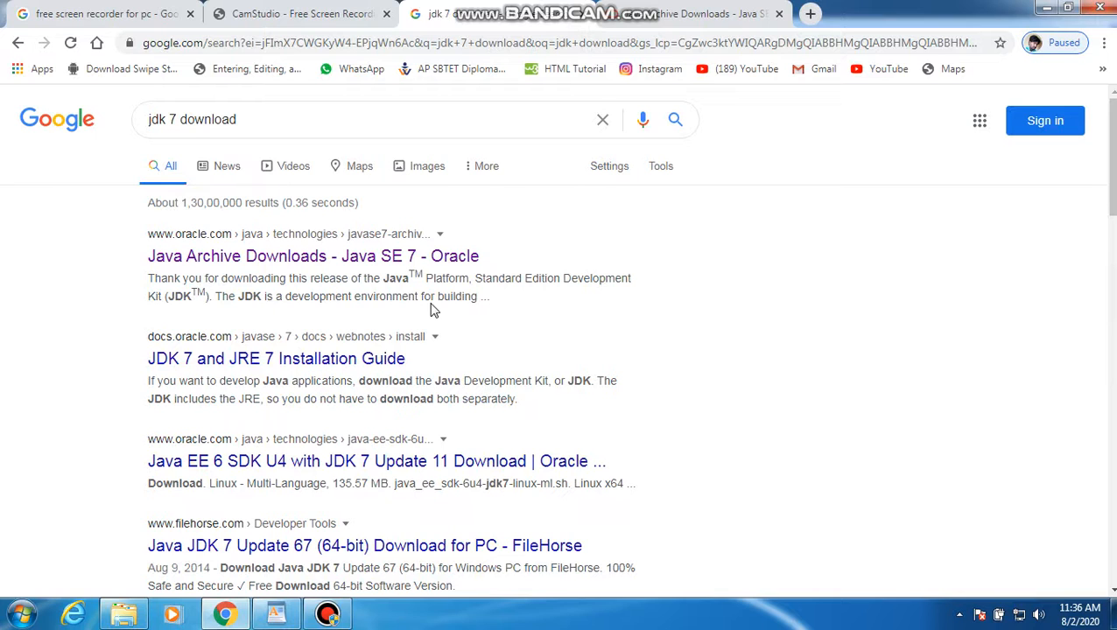
{"action": "right_click", "coordinate": [340, 259]}
{"action": "left_click", "coordinate": [365, 268]}
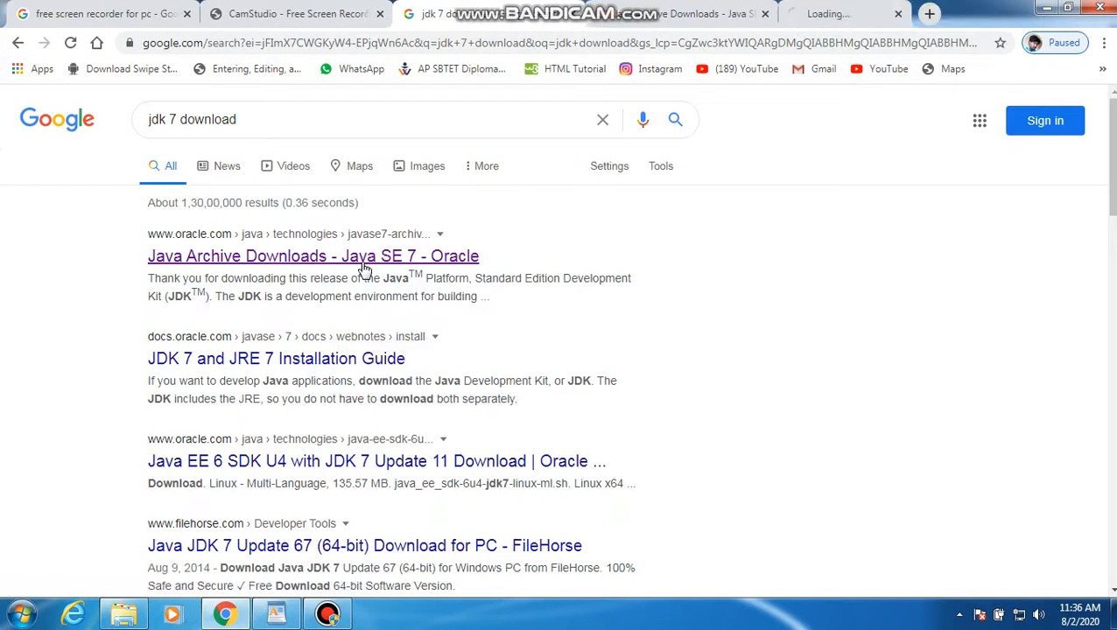
{"action": "left_click", "coordinate": [821, 17]}
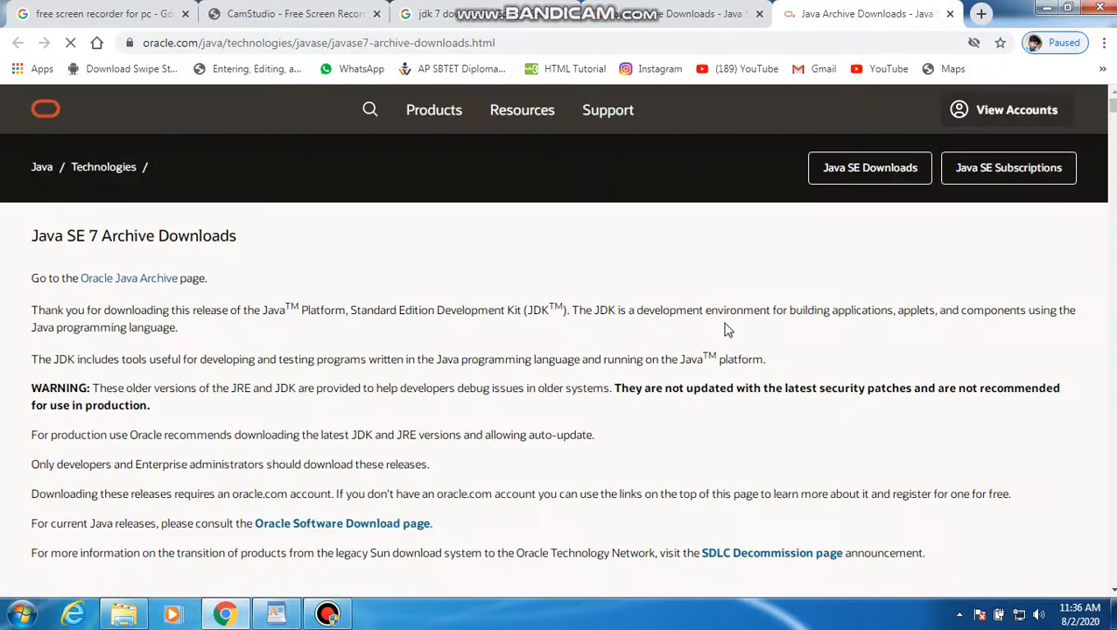
Examine the Java SE Development Kit 7u80 download list, highlighting the Windows x86 and Windows x64 entries.
{"action": "scroll", "coordinate": [389, 451], "scroll_direction": "down", "scroll_amount": 2}
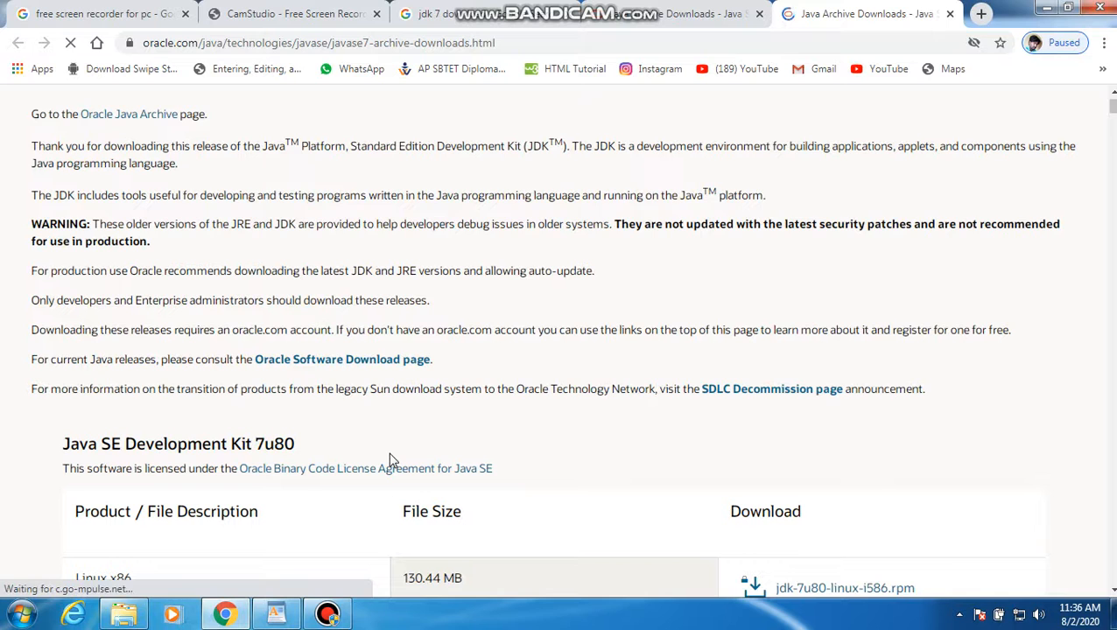
{"action": "scroll", "coordinate": [390, 453], "scroll_direction": "down", "scroll_amount": 1}
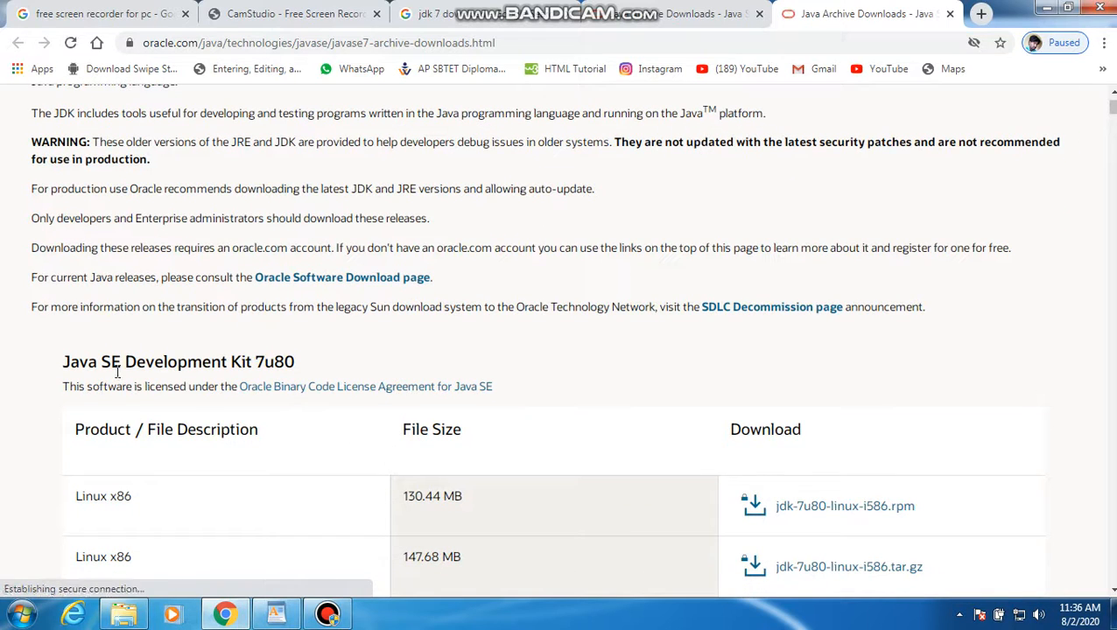
{"action": "scroll", "coordinate": [181, 449], "scroll_direction": "down", "scroll_amount": 2}
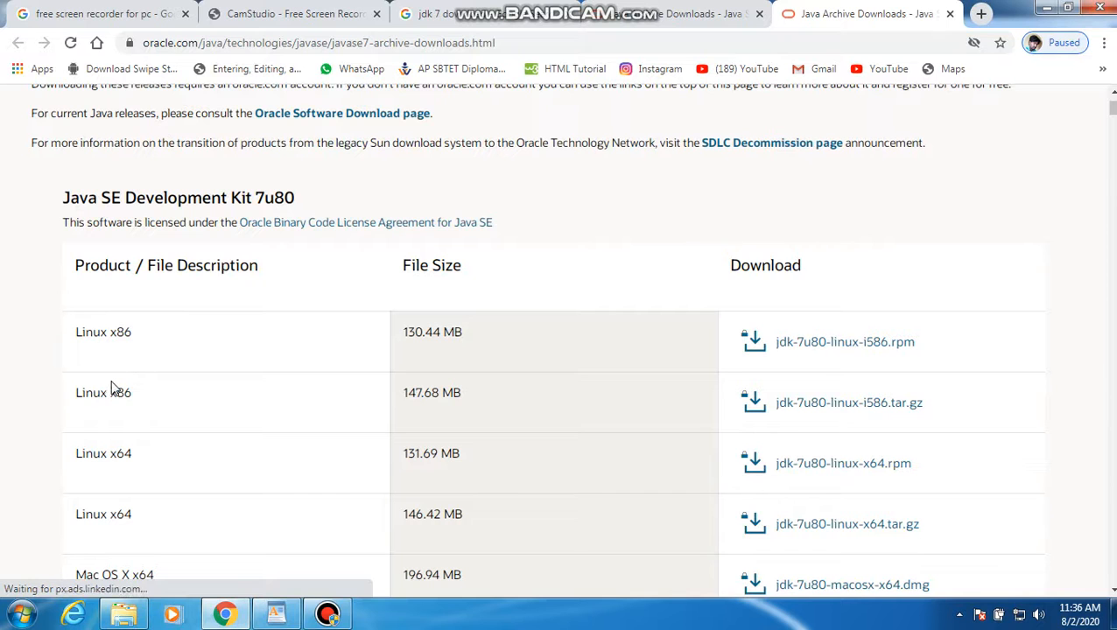
{"action": "scroll", "coordinate": [110, 385], "scroll_direction": "down", "scroll_amount": 6}
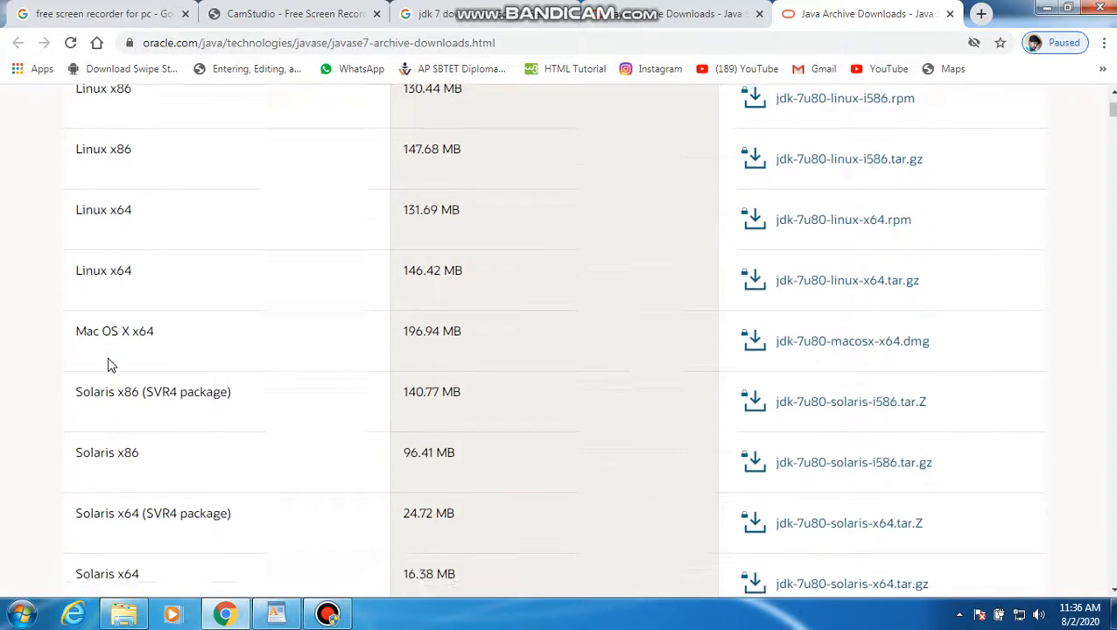
{"action": "scroll", "coordinate": [119, 365], "scroll_direction": "up", "scroll_amount": 3}
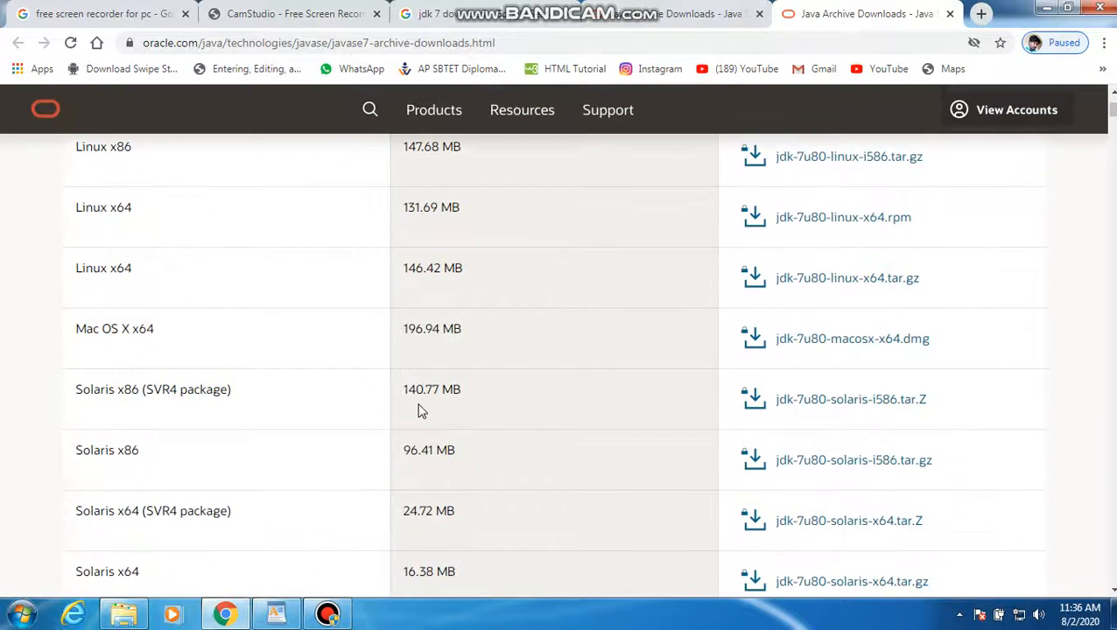
{"action": "scroll", "coordinate": [788, 515], "scroll_direction": "down", "scroll_amount": 3}
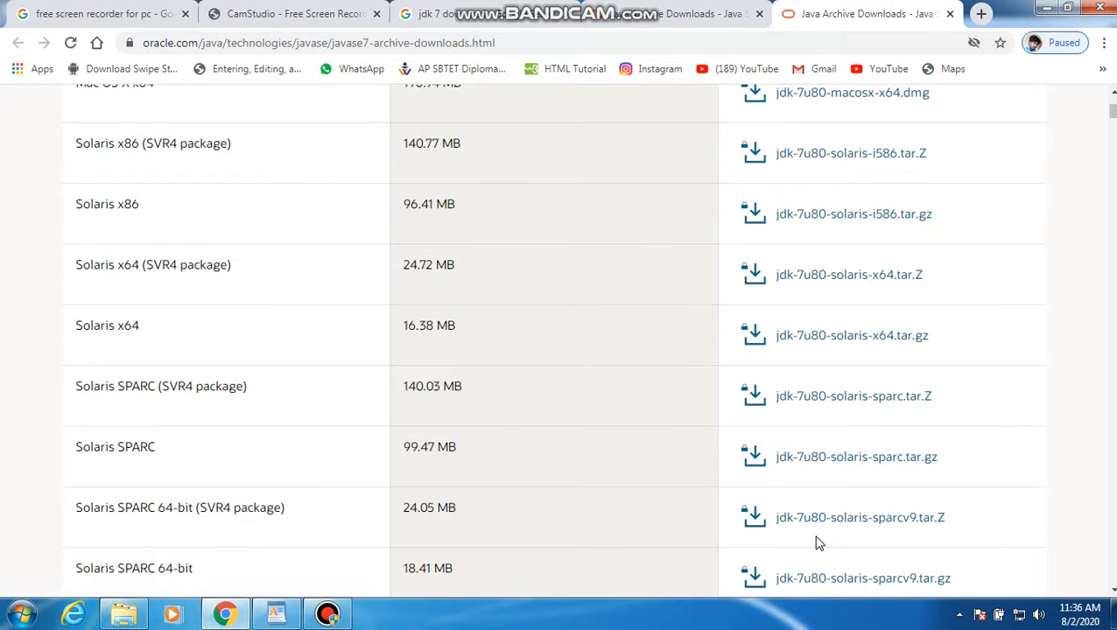
{"action": "scroll", "coordinate": [801, 542], "scroll_direction": "down", "scroll_amount": 3}
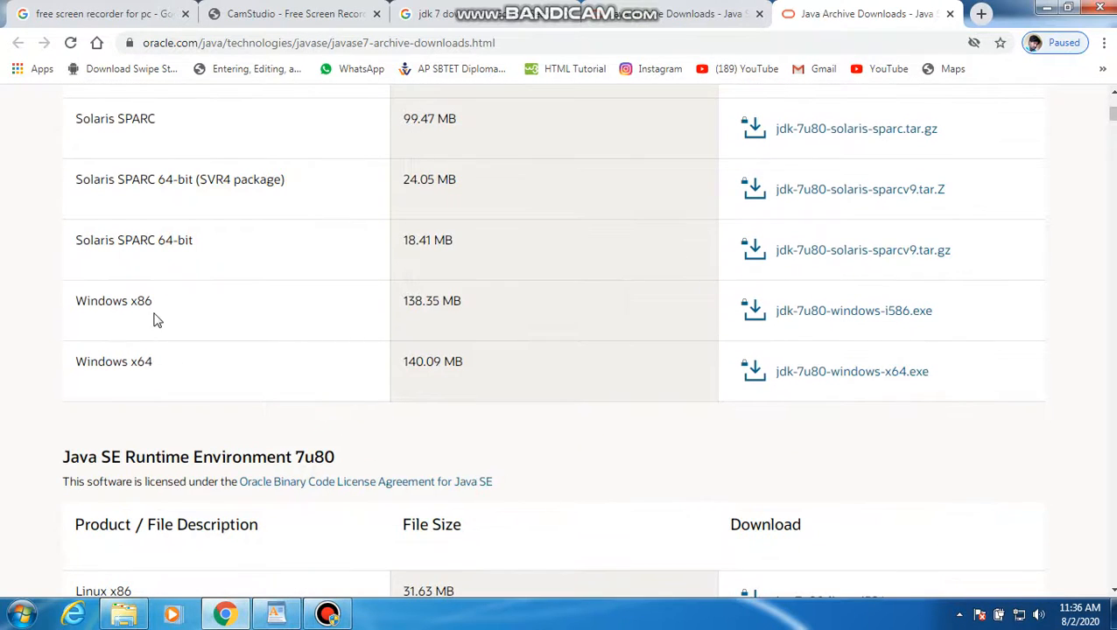
{"action": "left_click_drag", "start_coordinate": [160, 306], "coordinate": [75, 313]}
{"action": "left_click_drag", "start_coordinate": [170, 371], "coordinate": [75, 372]}
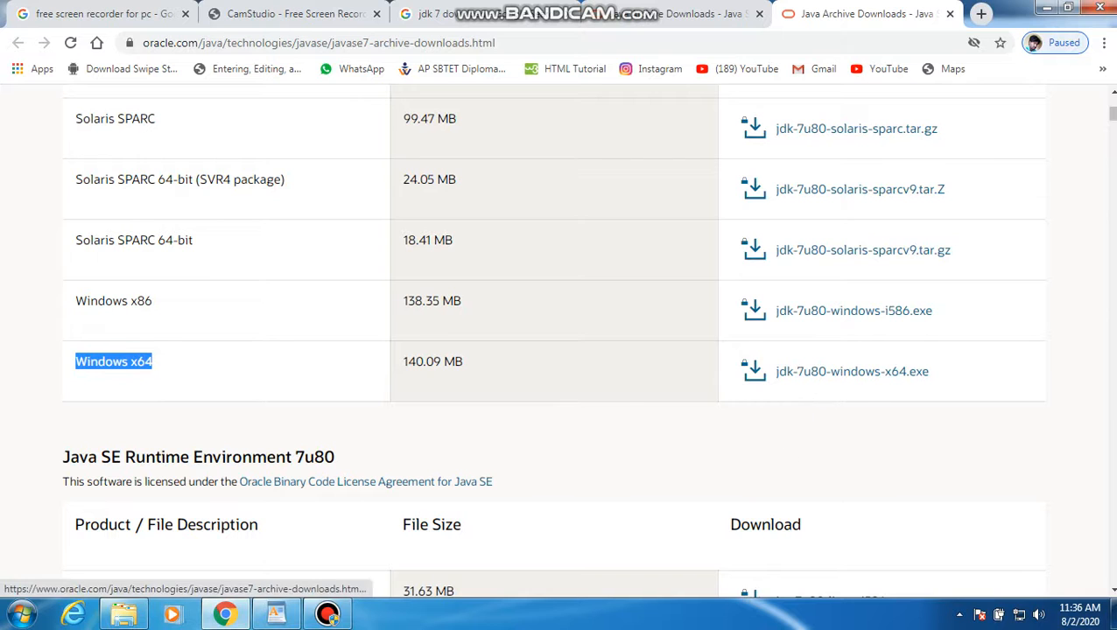
Switch to Windows Explorer, try to install the JDK with jdk-8u221-windows-i586 from the Programming folder, and dismiss the installer dialog.
{"action": "left_click", "coordinate": [1045, 9]}
{"action": "left_click", "coordinate": [124, 615]}
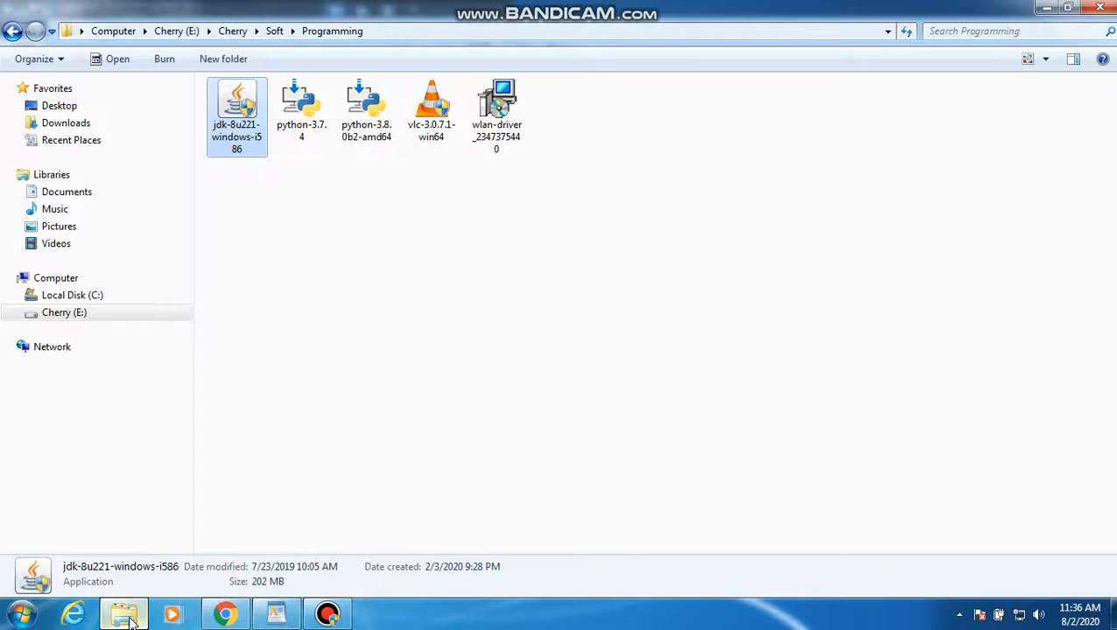
{"action": "left_click", "coordinate": [417, 392]}
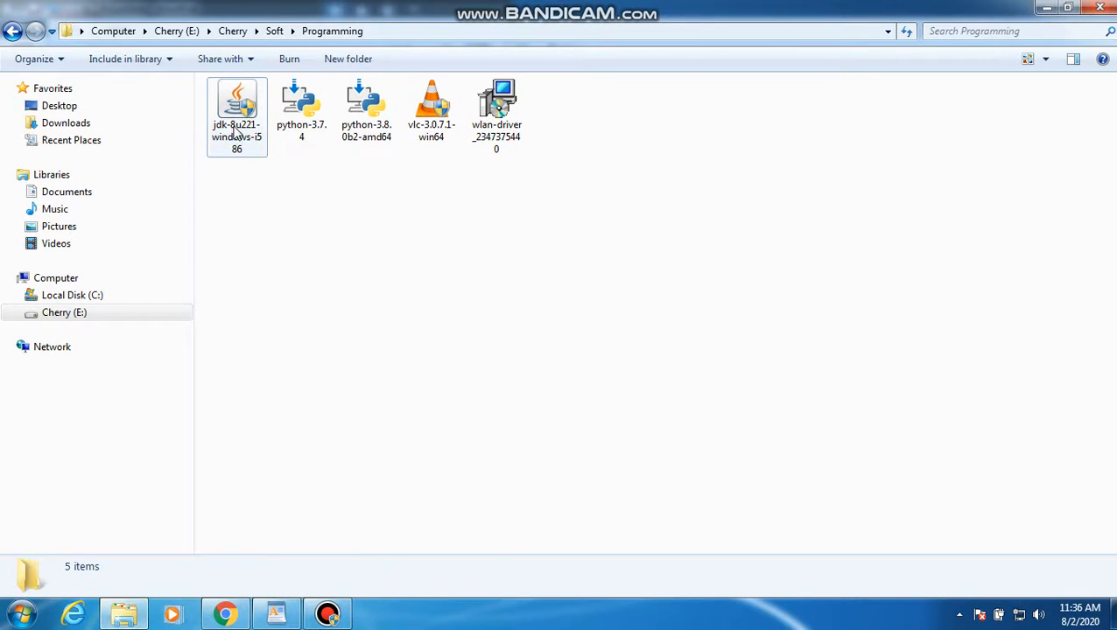
{"action": "left_click_drag", "start_coordinate": [237, 130], "coordinate": [274, 279]}
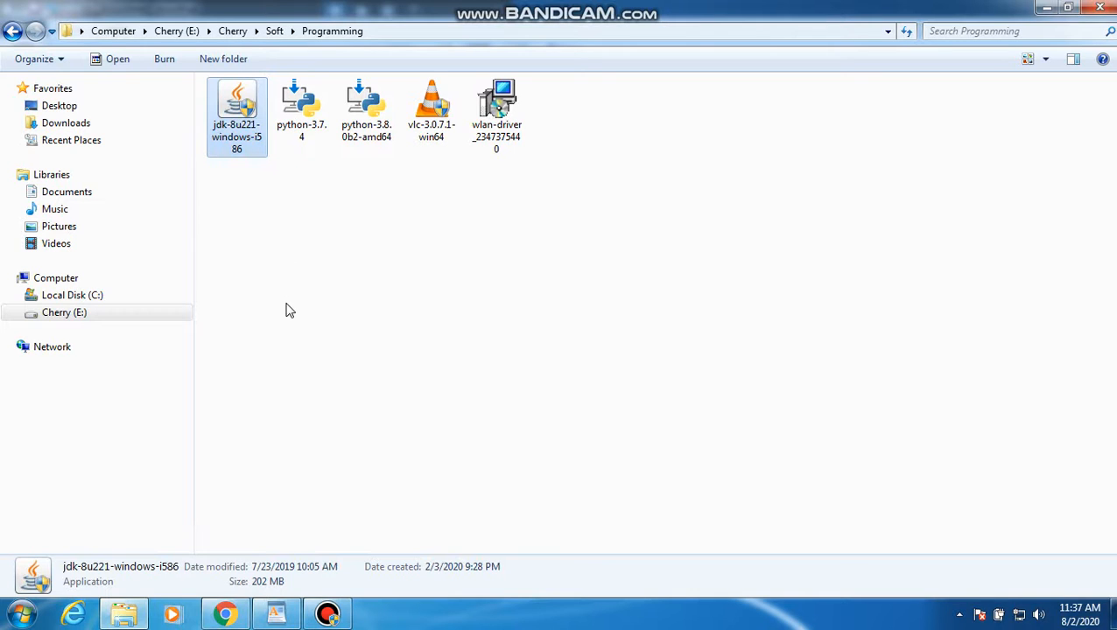
{"action": "double_click", "coordinate": [243, 147]}
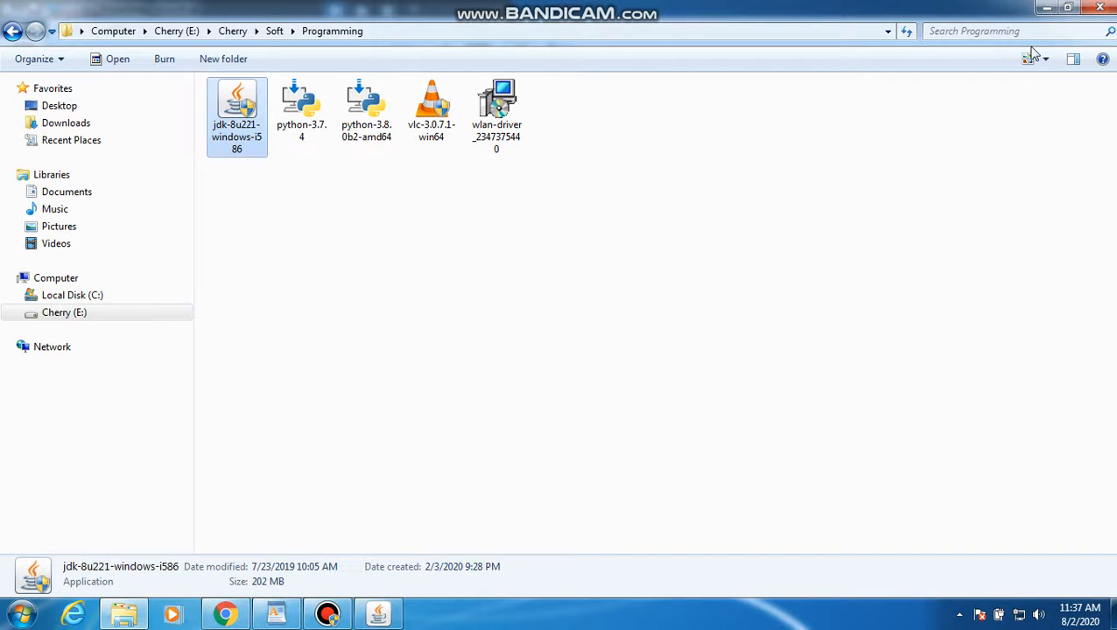
{"action": "left_click", "coordinate": [1047, 7]}
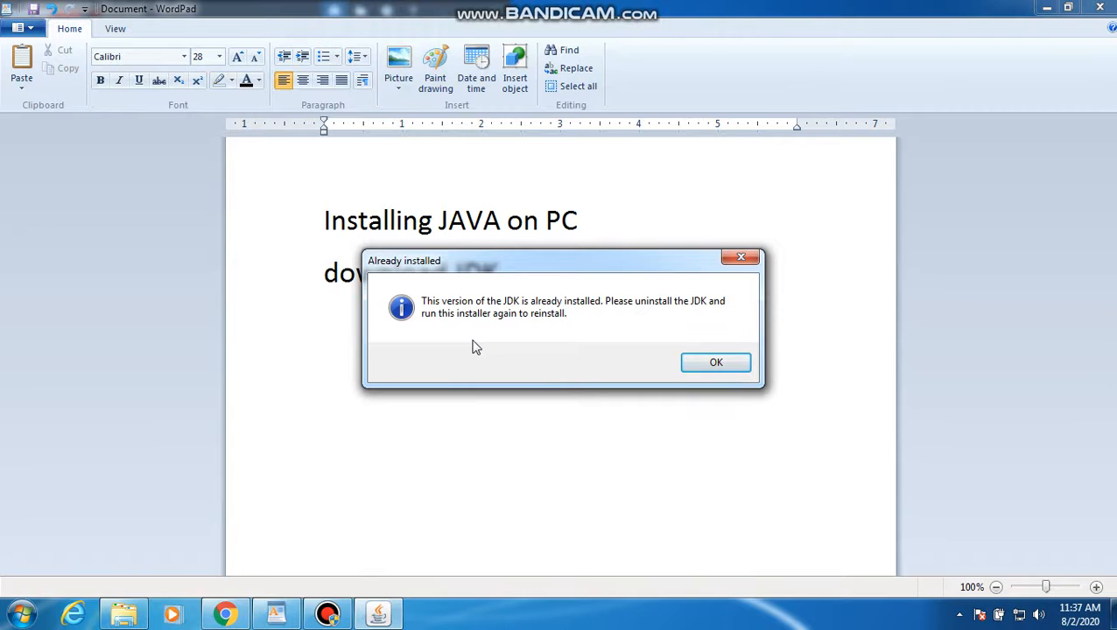
{"action": "left_click", "coordinate": [701, 367]}
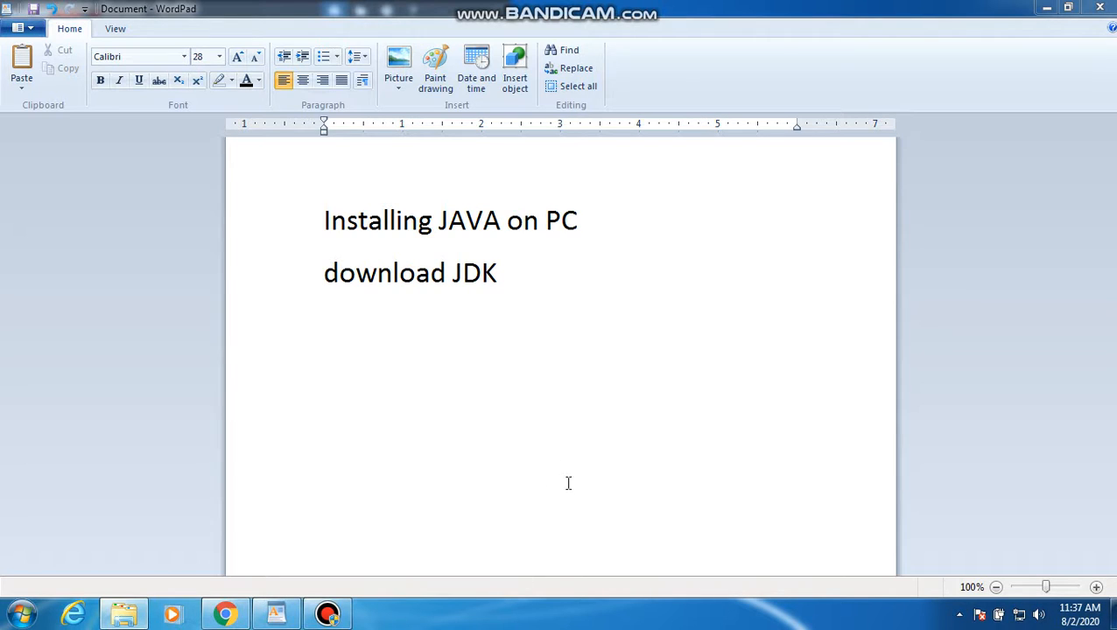
Clear the open windows from the desktop and browse from Computer to C:\Program Files (x86)\Java\jdk1.8.0_221\bin.
{"action": "left_click", "coordinate": [1042, 10]}
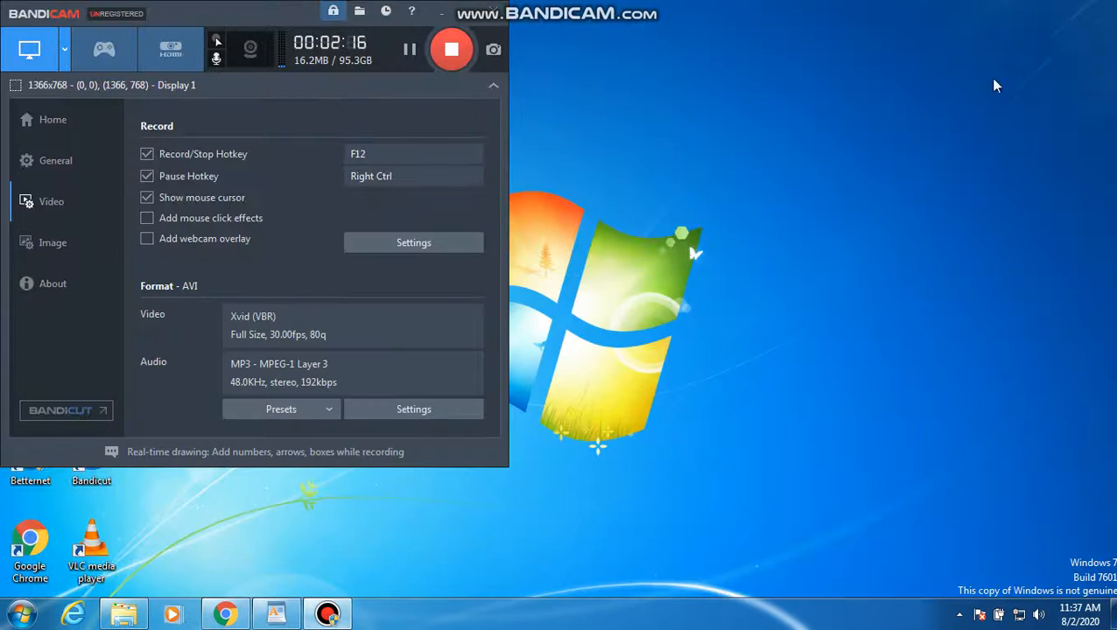
{"action": "left_click", "coordinate": [443, 14]}
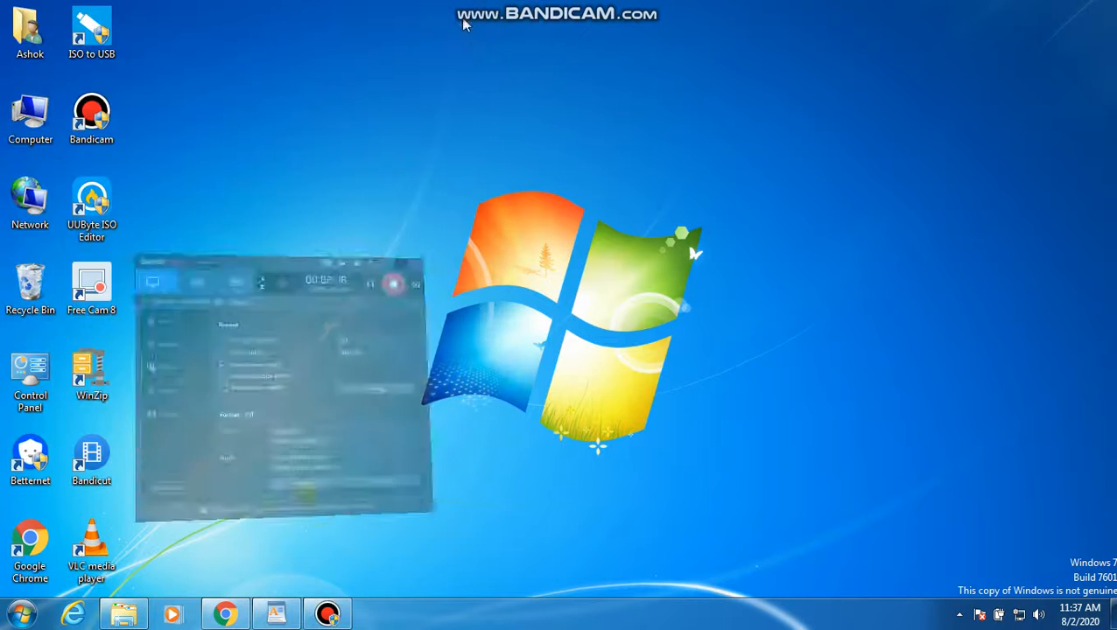
{"action": "double_click", "coordinate": [27, 140]}
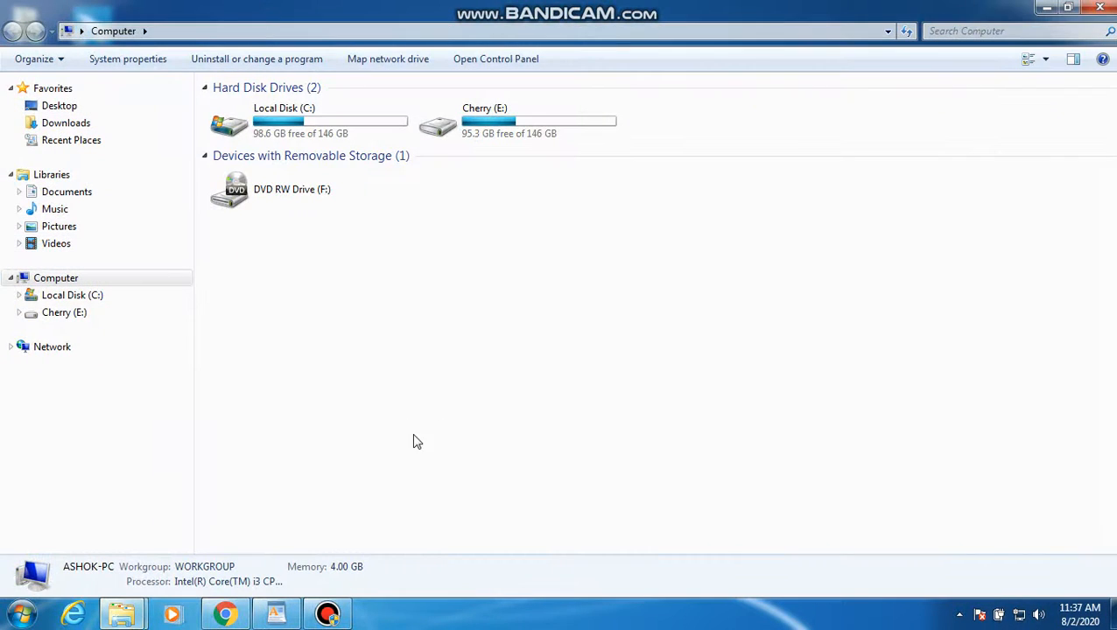
{"action": "double_click", "coordinate": [283, 129]}
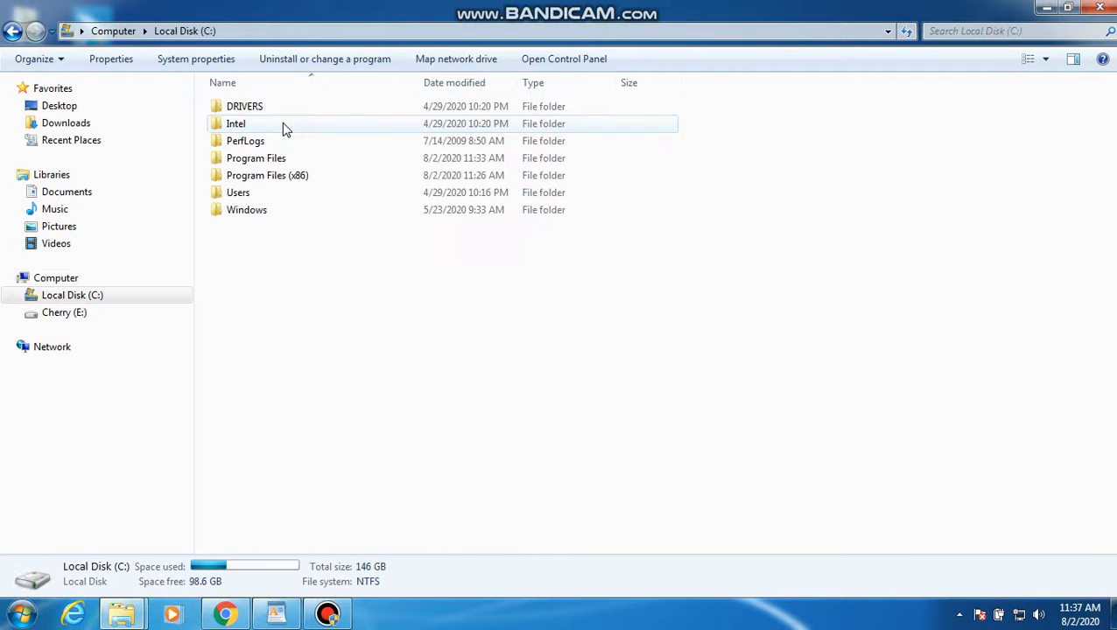
{"action": "double_click", "coordinate": [281, 180]}
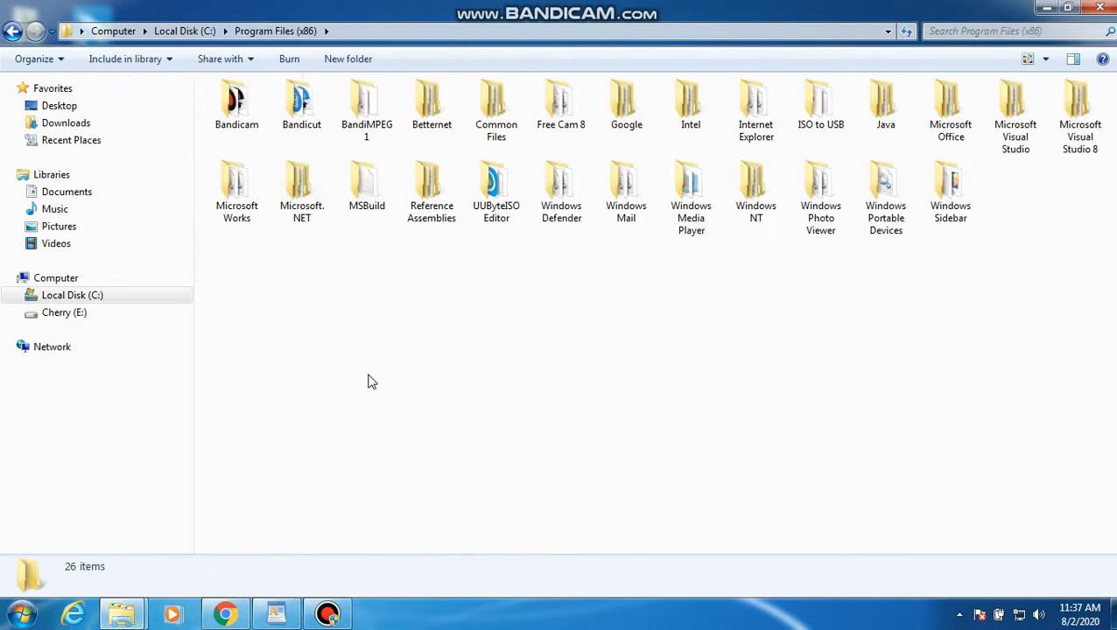
{"action": "double_click", "coordinate": [880, 127]}
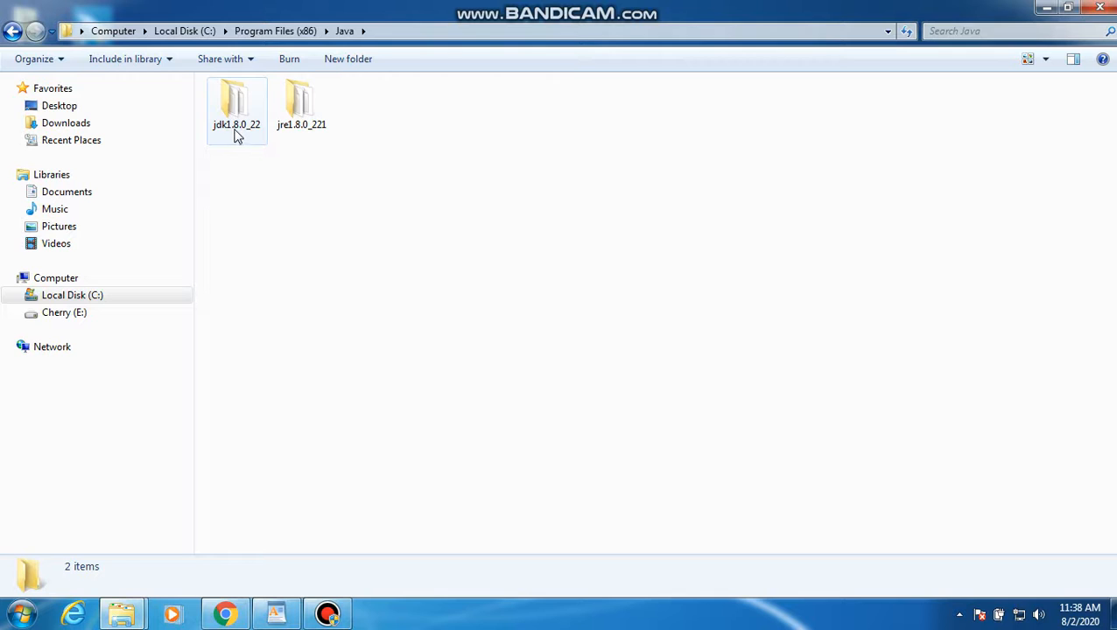
{"action": "double_click", "coordinate": [233, 133]}
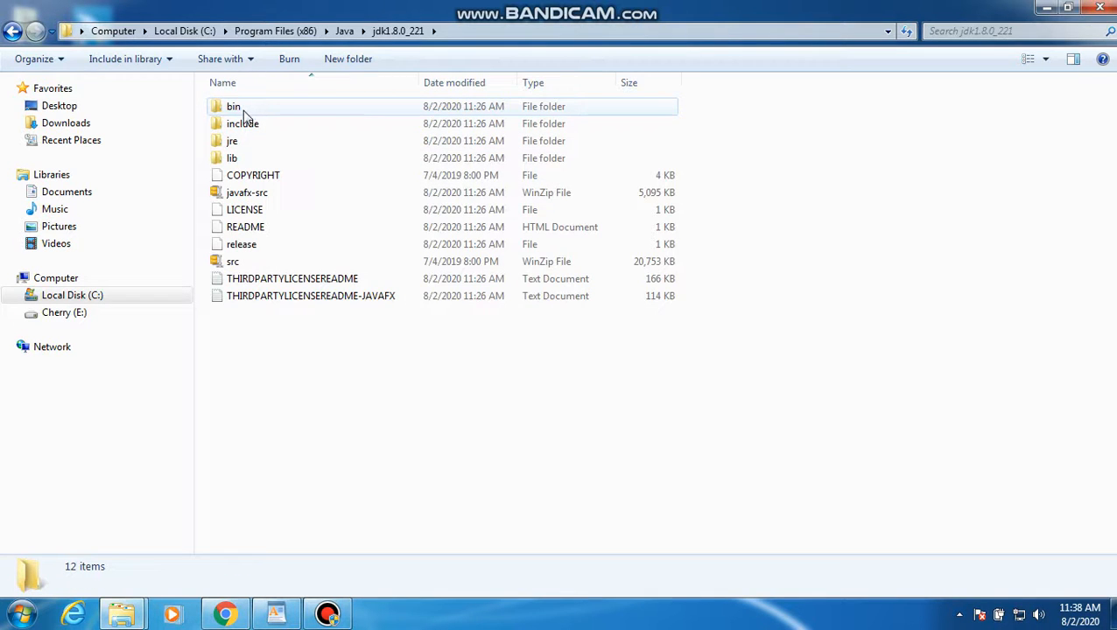
{"action": "double_click", "coordinate": [243, 109]}
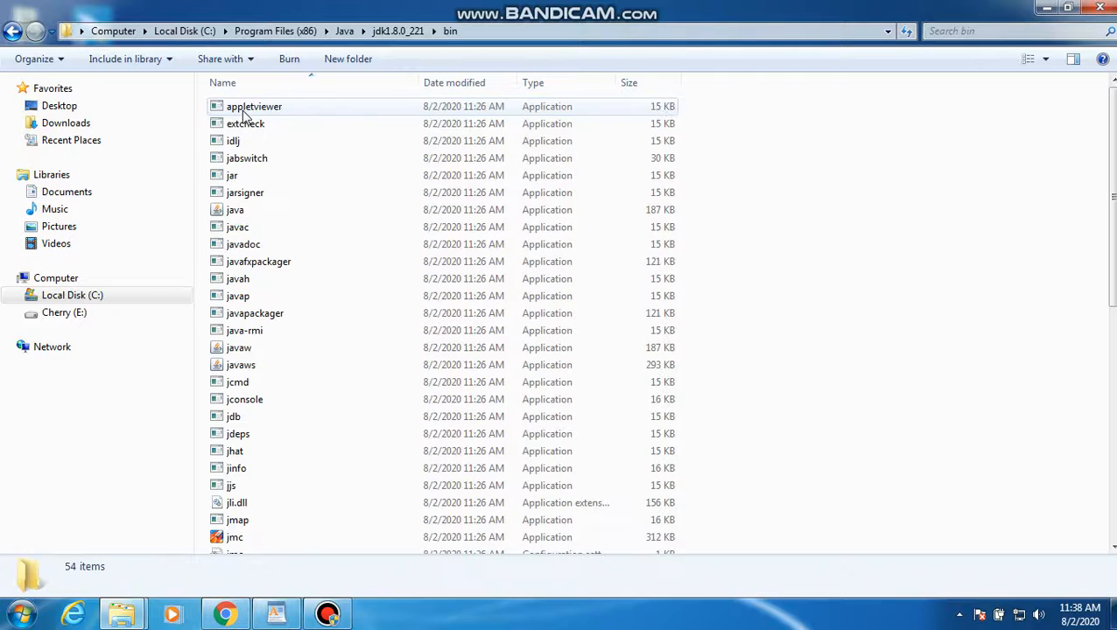
Copy the full path of the JDK bin folder, C:\Program Files (x86)\Java\jdk1.8.0_221\bin.
{"action": "left_click", "coordinate": [477, 31]}
{"action": "right_click", "coordinate": [257, 32]}
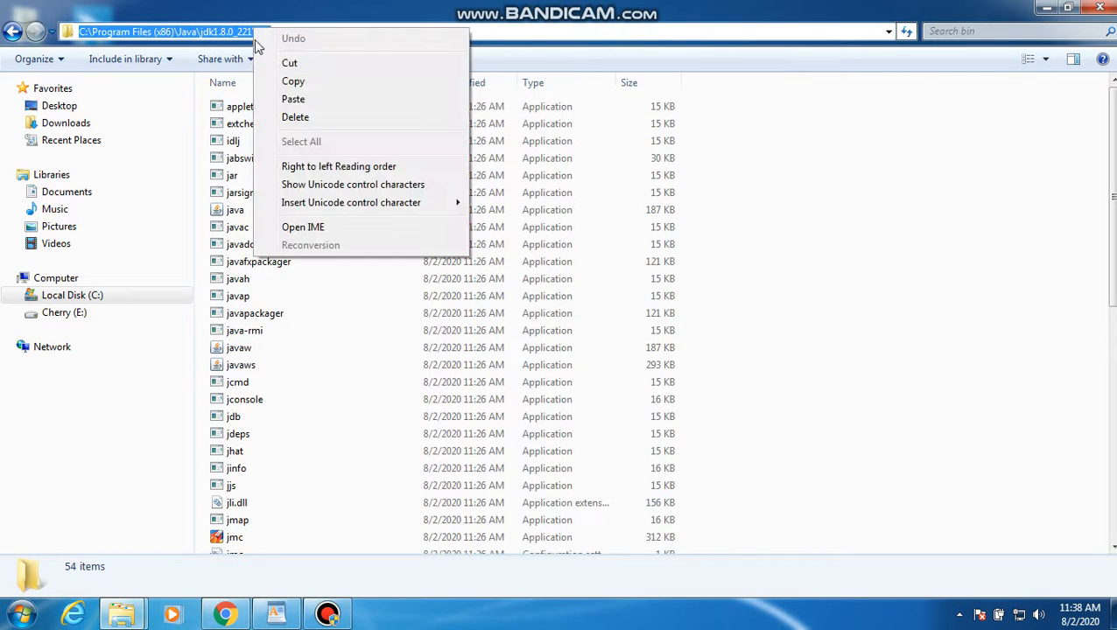
{"action": "left_click", "coordinate": [293, 82]}
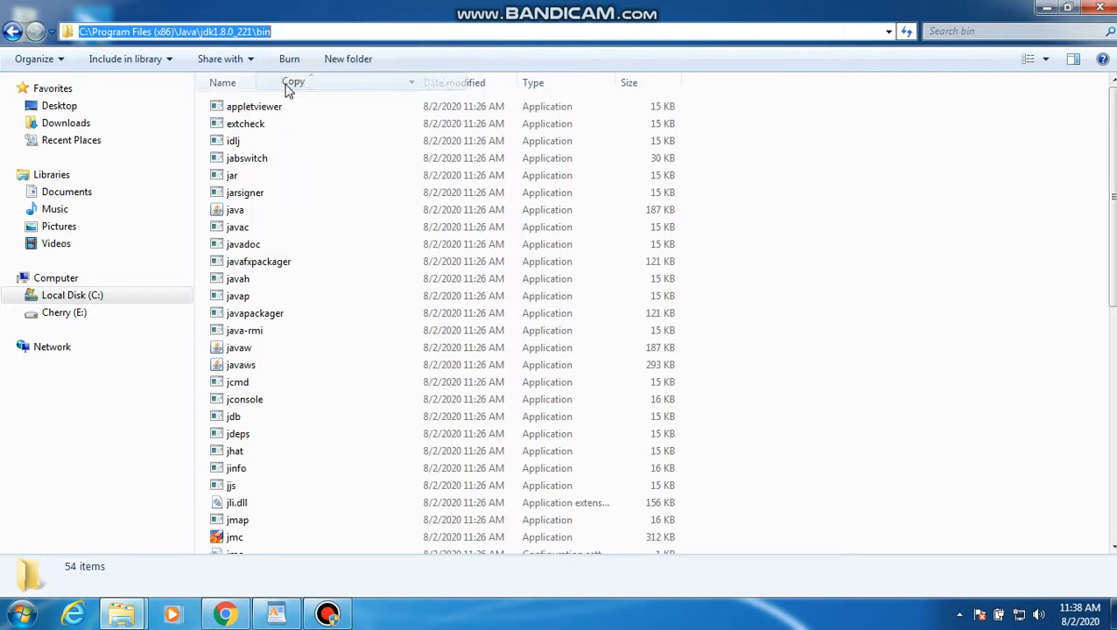
Close the bin folder window and open the system information page for Computer.
{"action": "left_click", "coordinate": [1109, 6]}
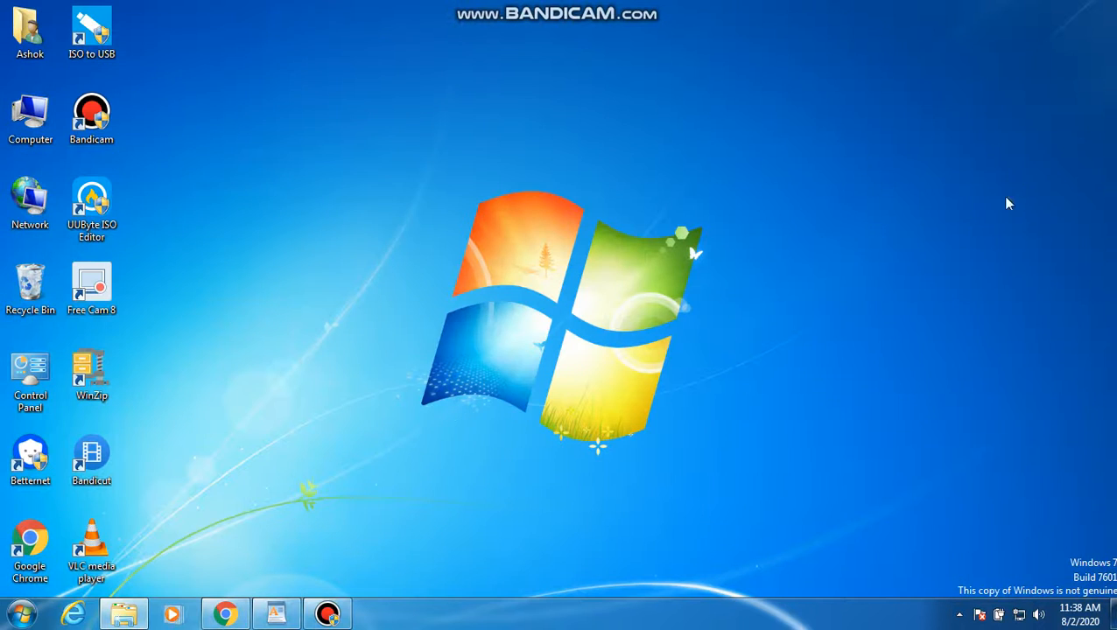
{"action": "right_click", "coordinate": [29, 137]}
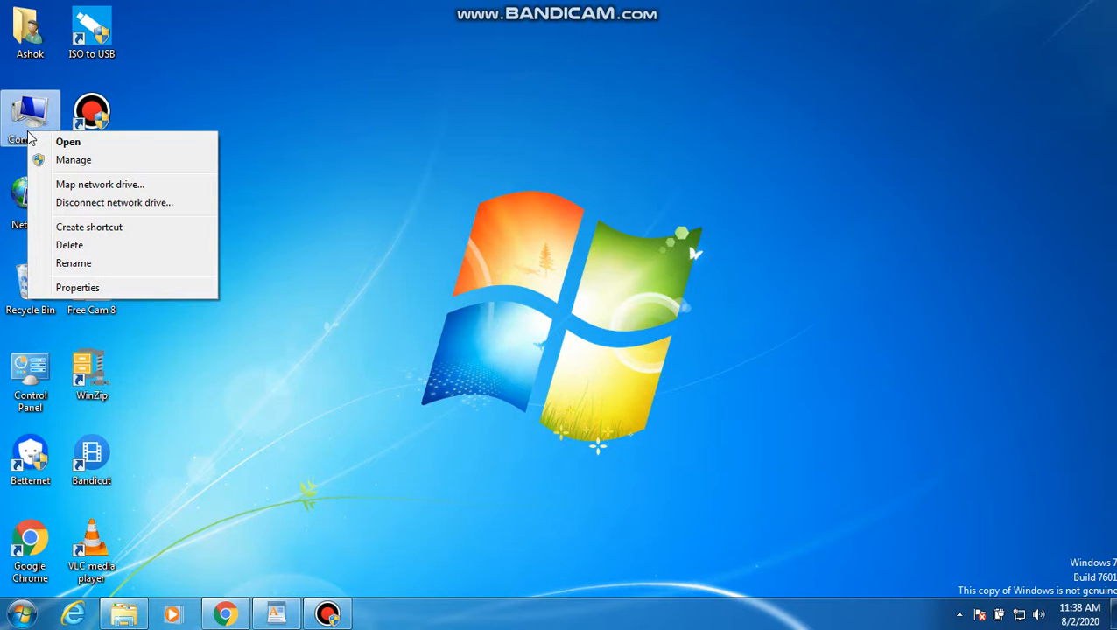
{"action": "left_click", "coordinate": [264, 109]}
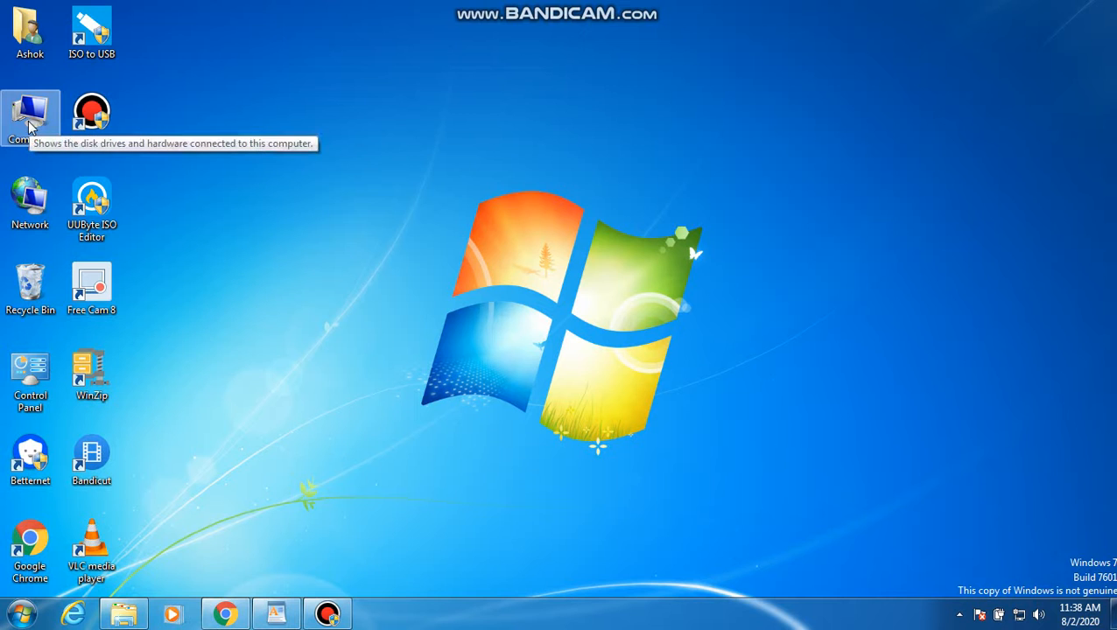
{"action": "right_click", "coordinate": [29, 127]}
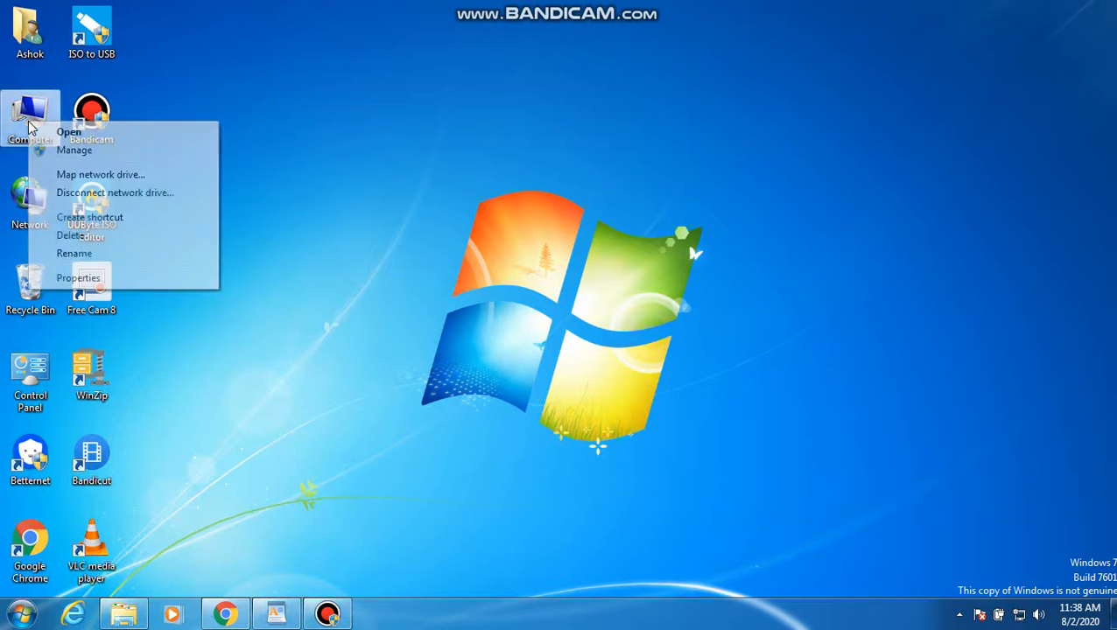
{"action": "left_click", "coordinate": [79, 278]}
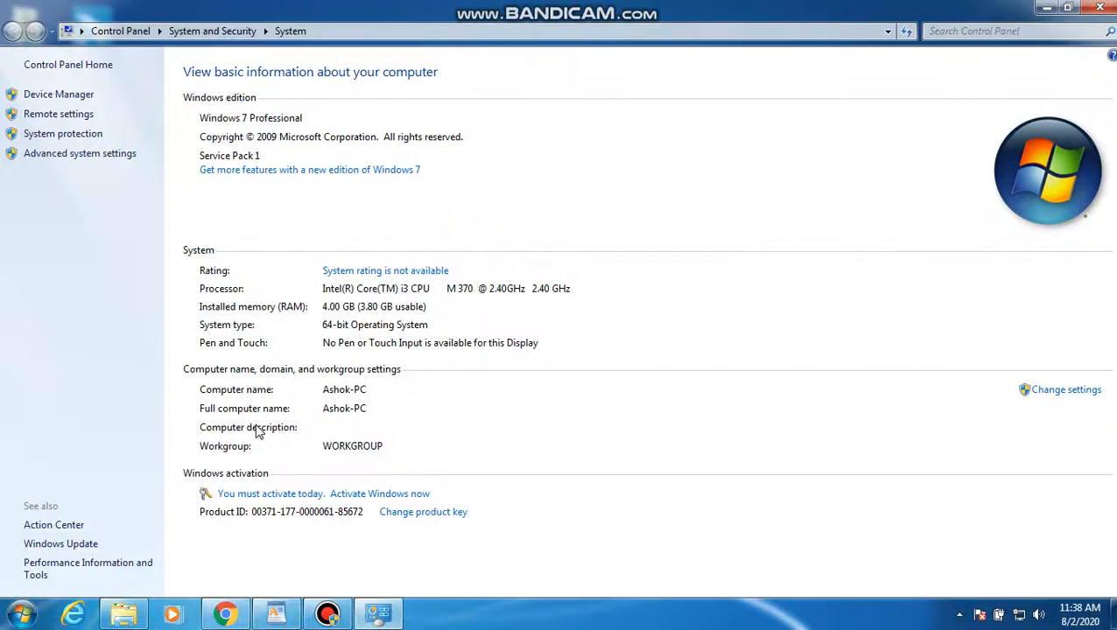
{"action": "left_click", "coordinate": [63, 155]}
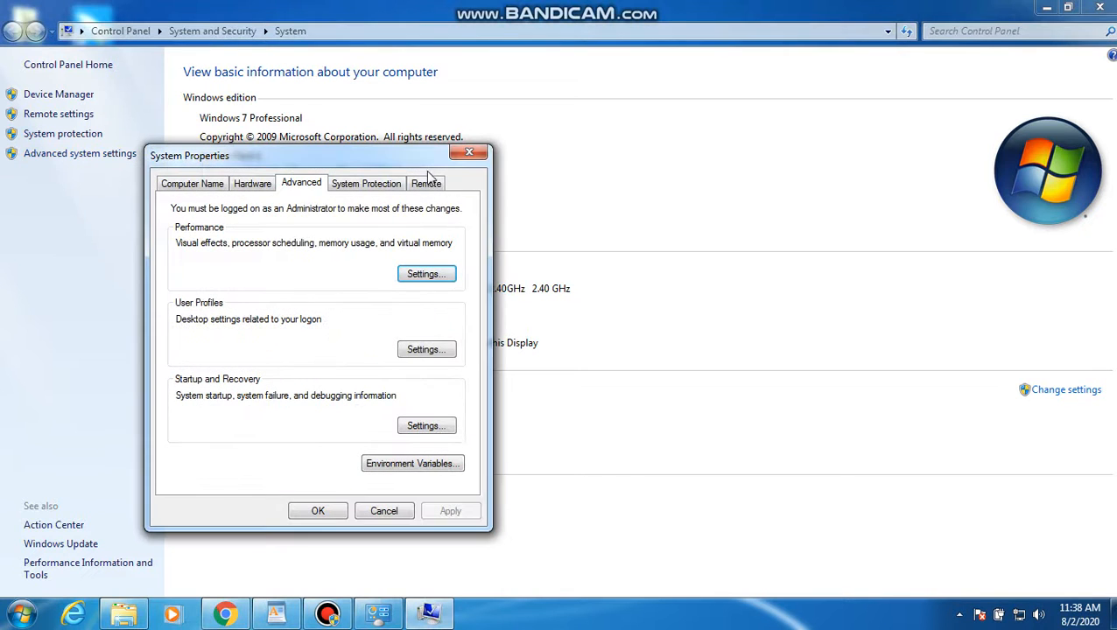
{"action": "left_click", "coordinate": [470, 154]}
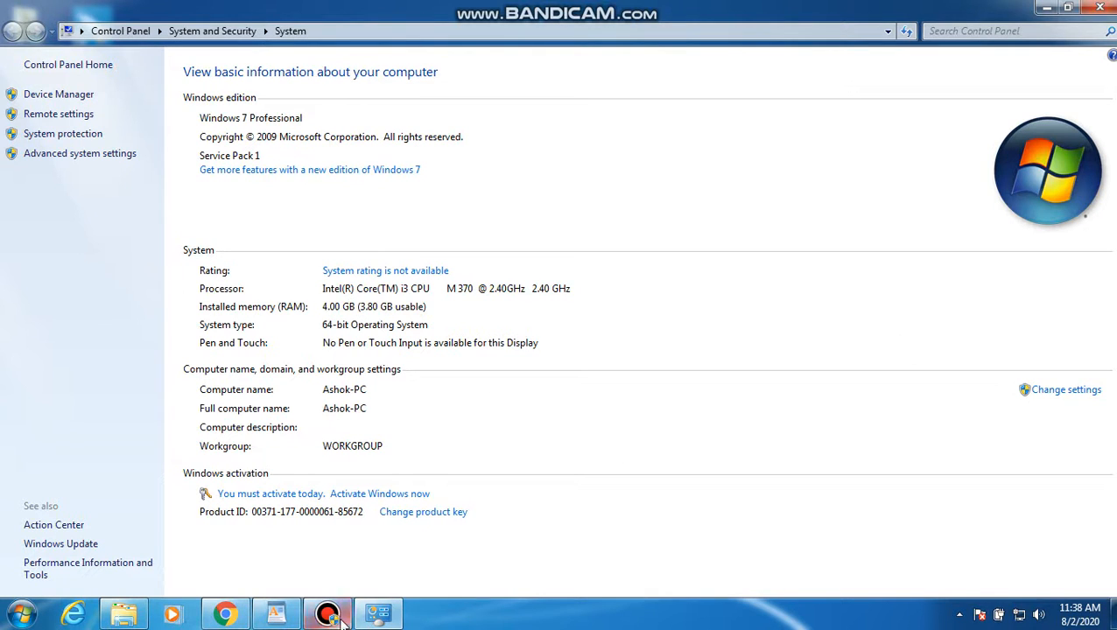
{"action": "mouse_move", "coordinate": [331, 618]}
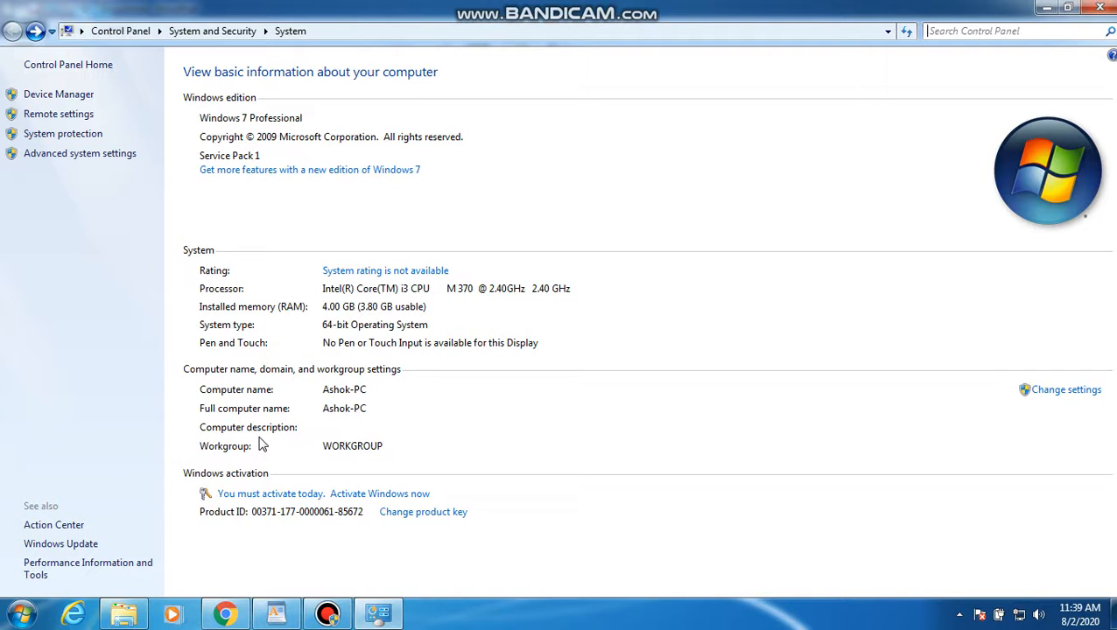
From the advanced system settings, open the environment variables and bring up the Path system variable for editing.
{"action": "left_click", "coordinate": [64, 155]}
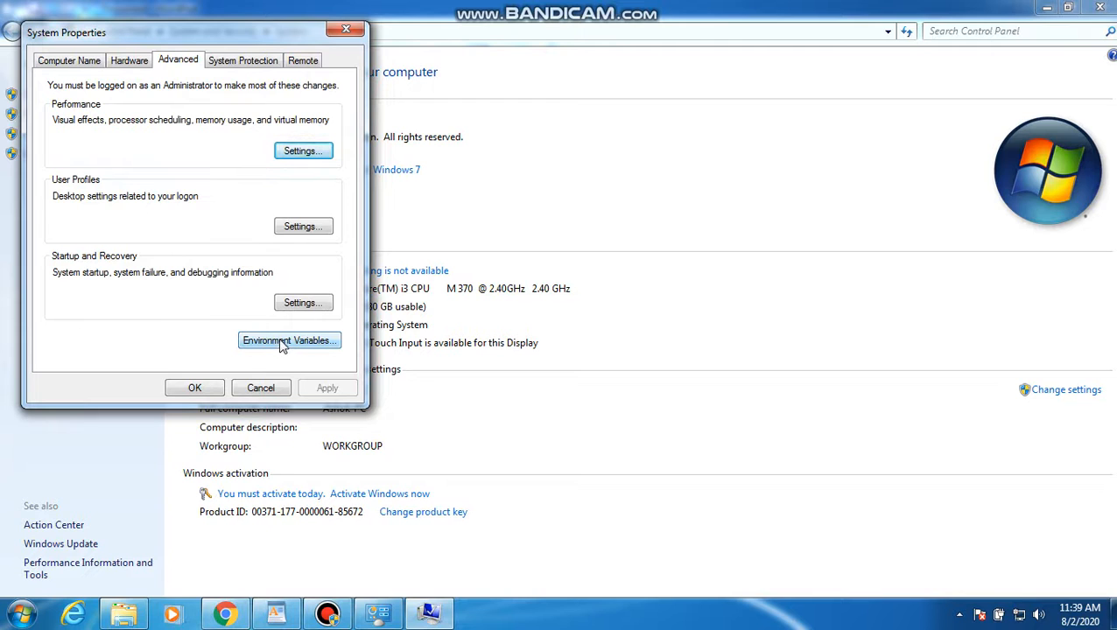
{"action": "left_click", "coordinate": [282, 342]}
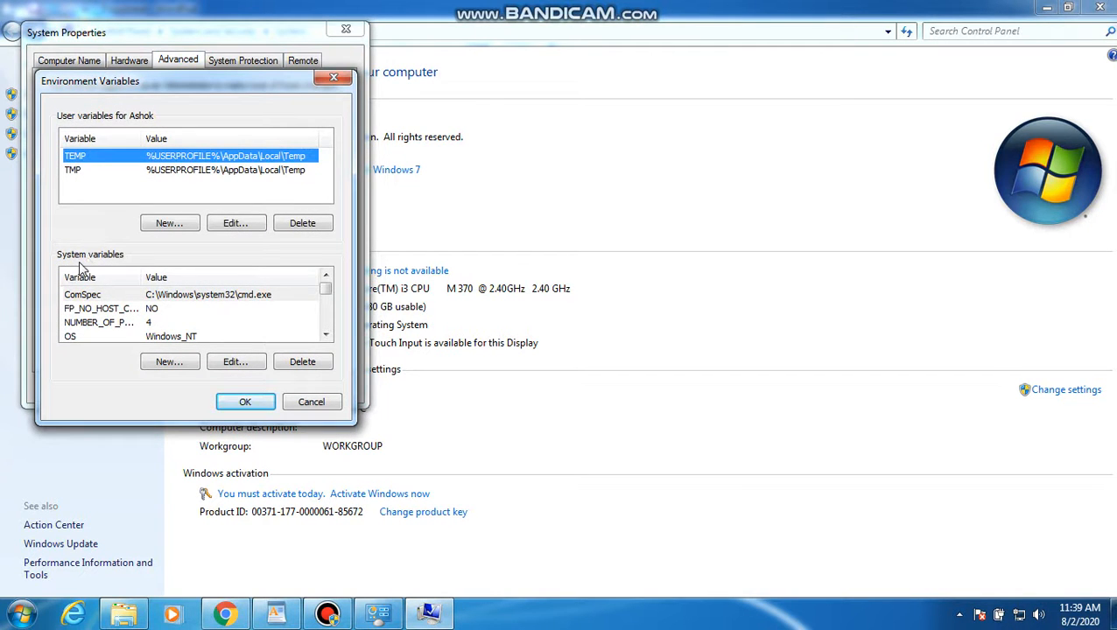
{"action": "left_click", "coordinate": [92, 308]}
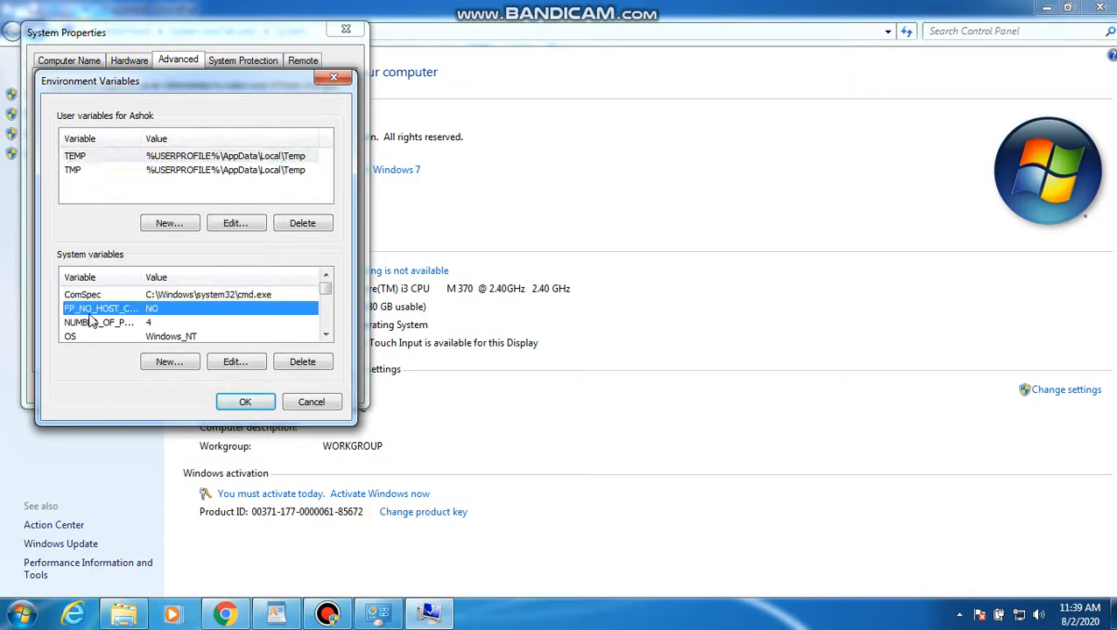
{"action": "scroll", "coordinate": [95, 313], "scroll_direction": "down", "scroll_amount": 3}
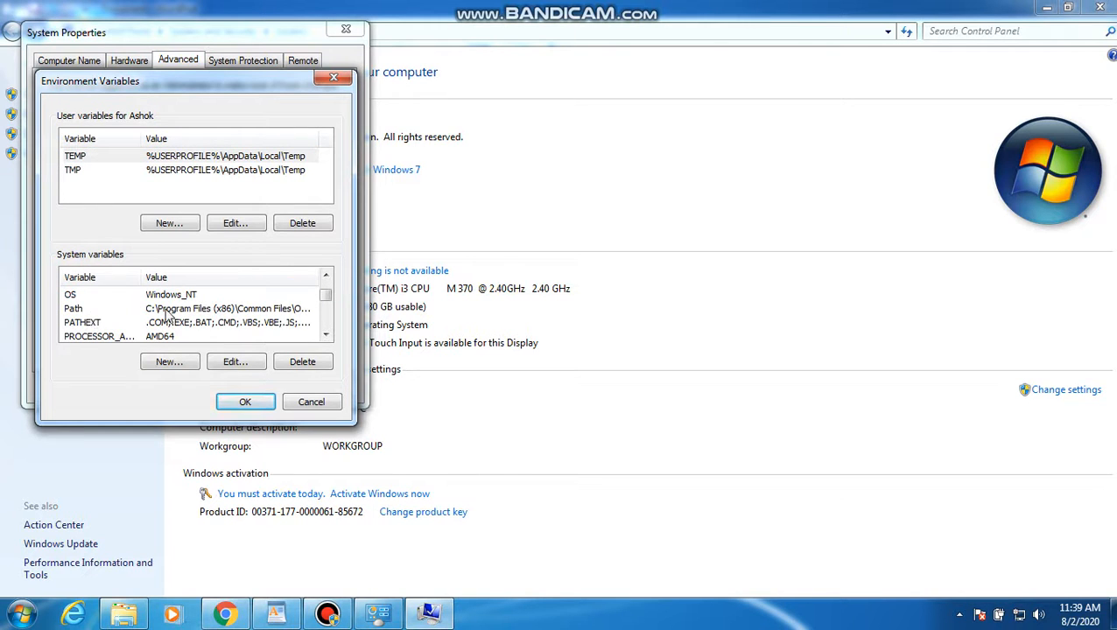
{"action": "double_click", "coordinate": [166, 314]}
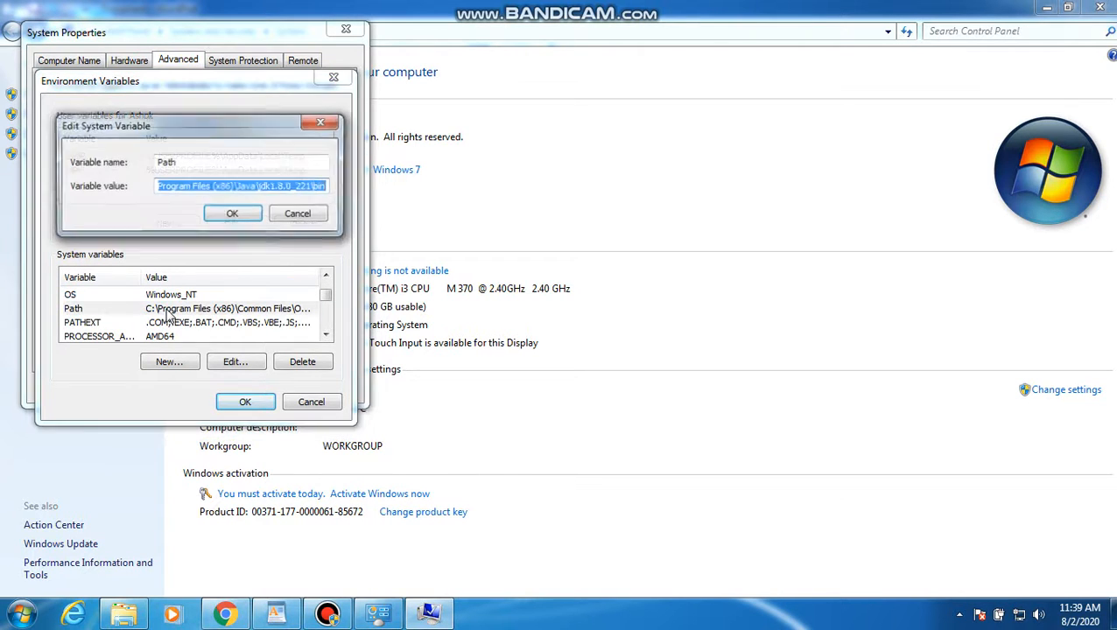
Accept the Path value ending in \Java\jdk1.8.0_221\bin, confirm all system settings dialogs, and clear the System and WordPad windows from the desktop.
{"action": "left_click", "coordinate": [330, 186]}
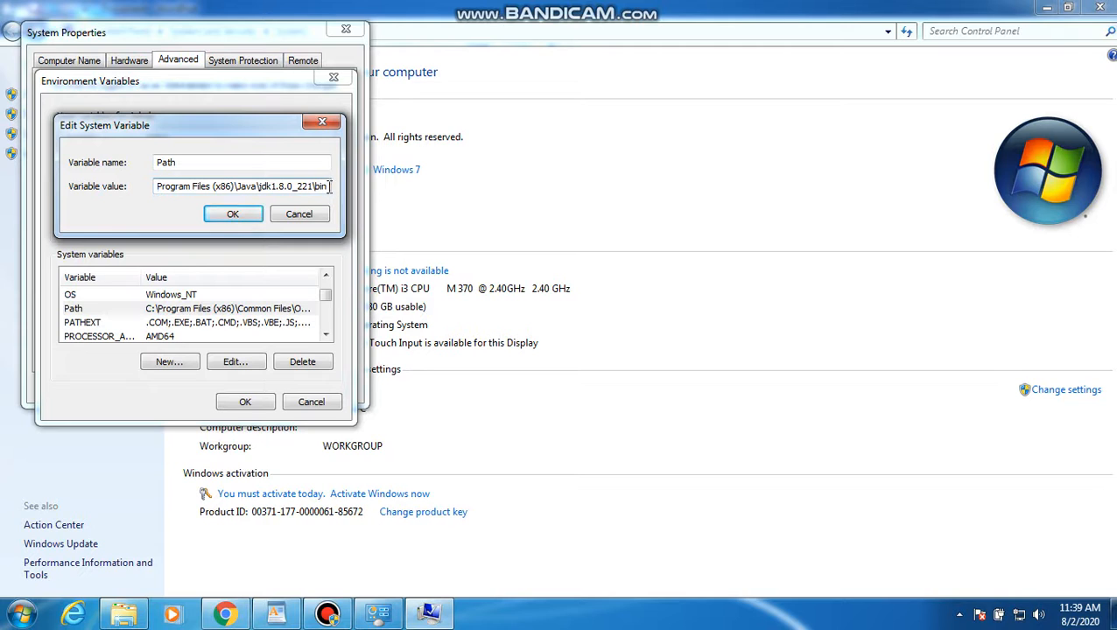
{"action": "left_click", "coordinate": [234, 215]}
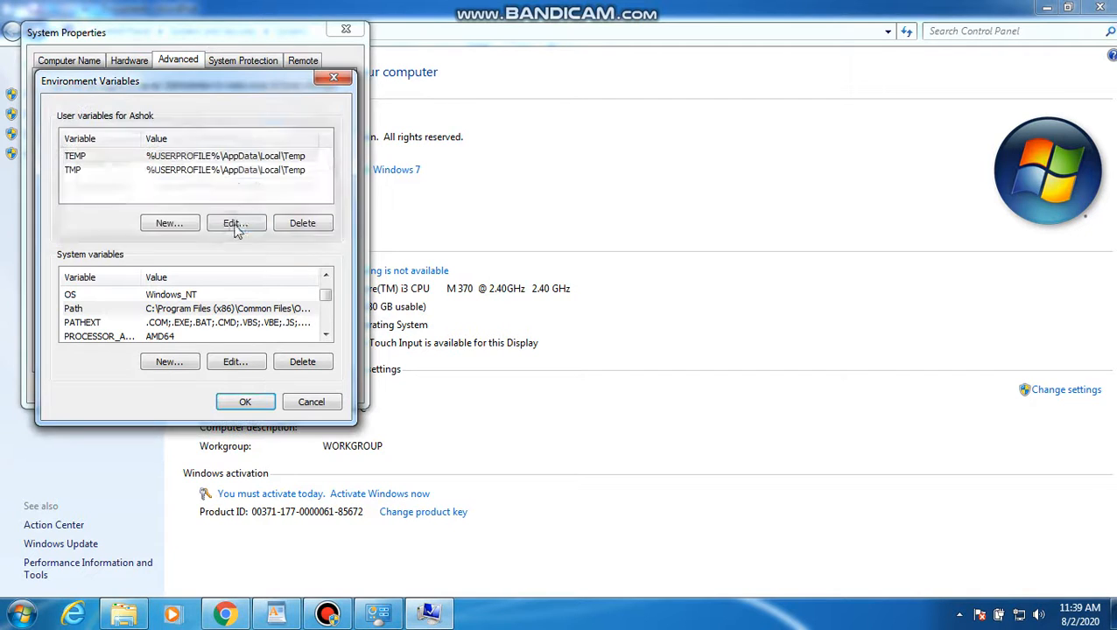
{"action": "left_click", "coordinate": [245, 405]}
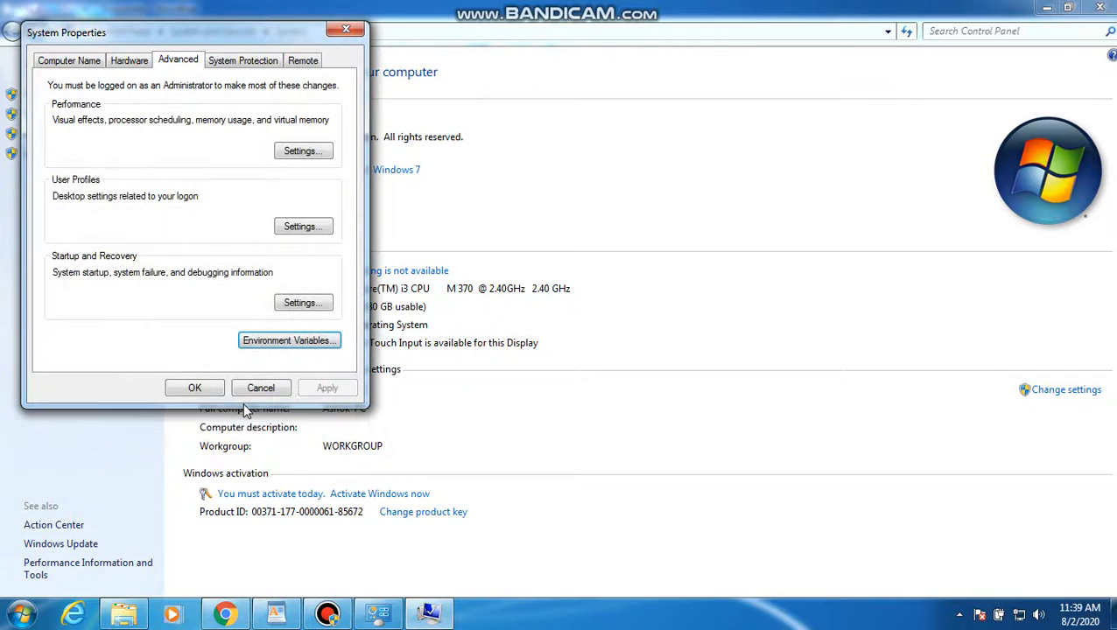
{"action": "left_click", "coordinate": [195, 389]}
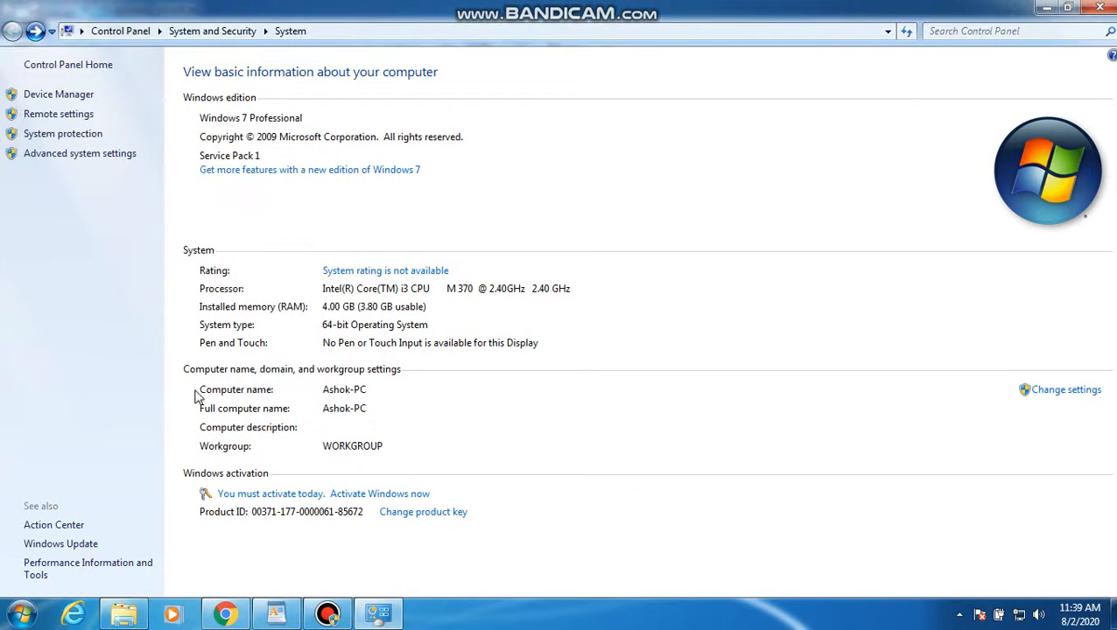
{"action": "left_click", "coordinate": [1105, 13]}
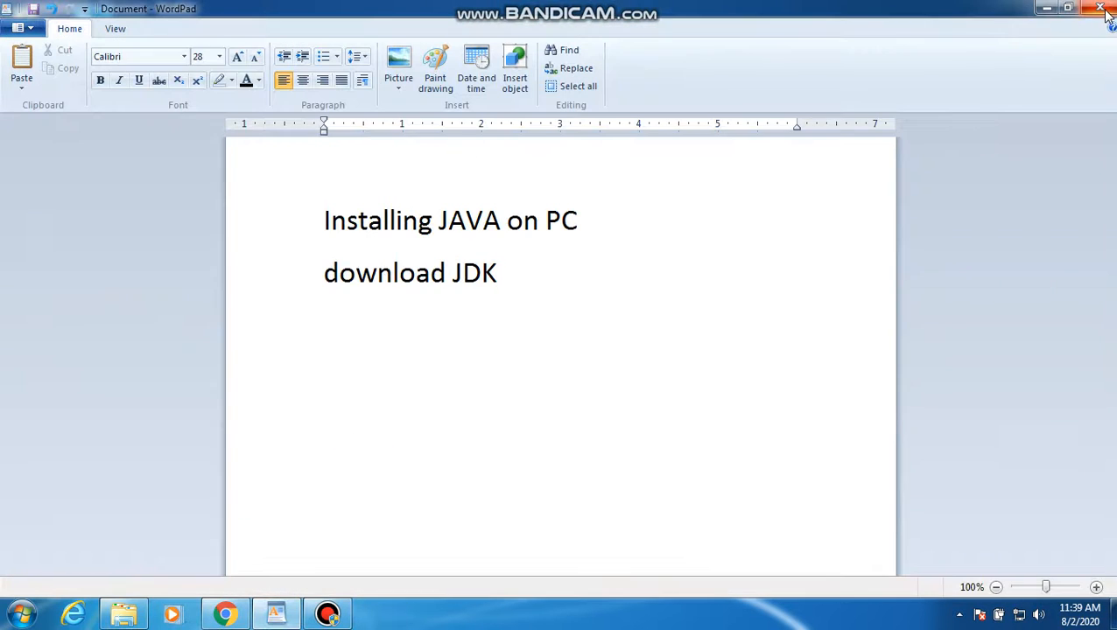
{"action": "left_click", "coordinate": [1044, 11]}
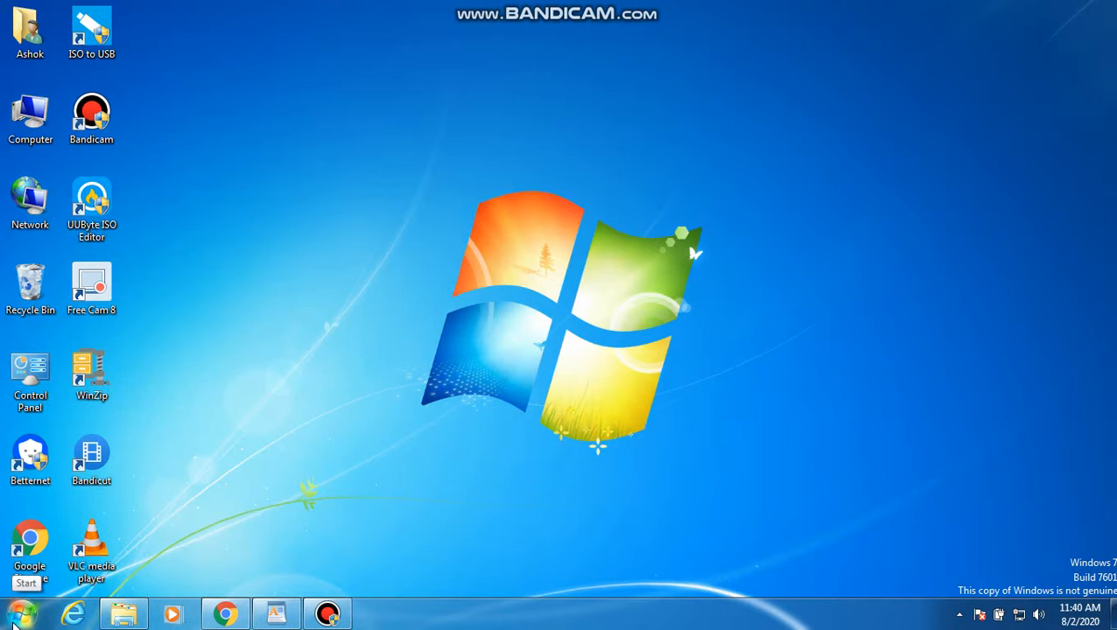
Open a Command Prompt and run javac to check that the Java compiler is reachable.
{"action": "left_click", "coordinate": [17, 623]}
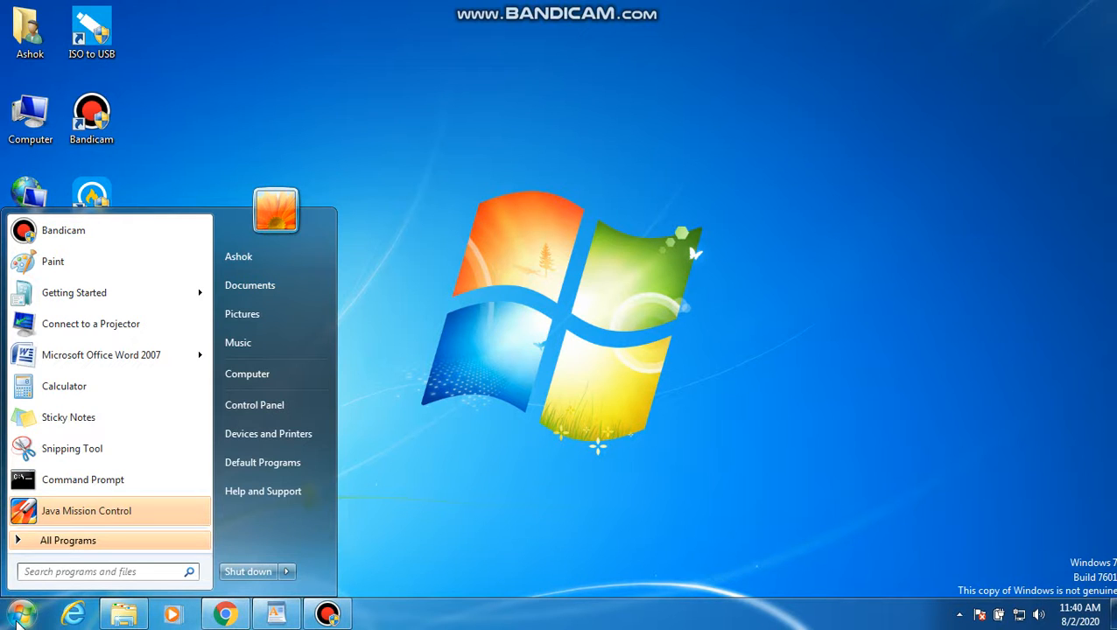
{"action": "type", "text": "cmd"}
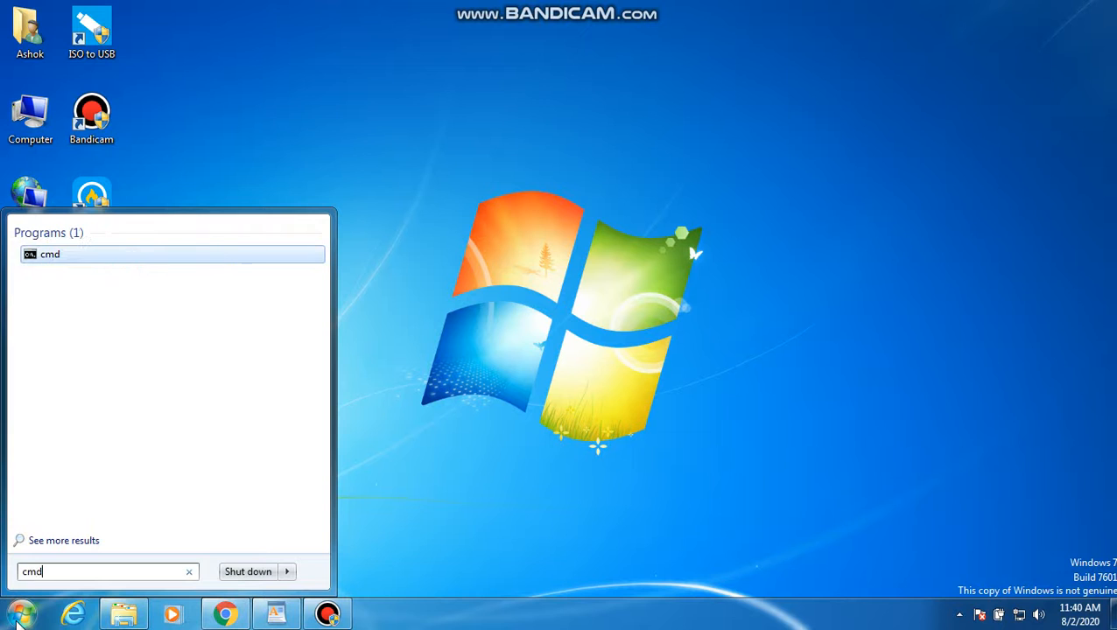
{"action": "key", "text": "Return"}
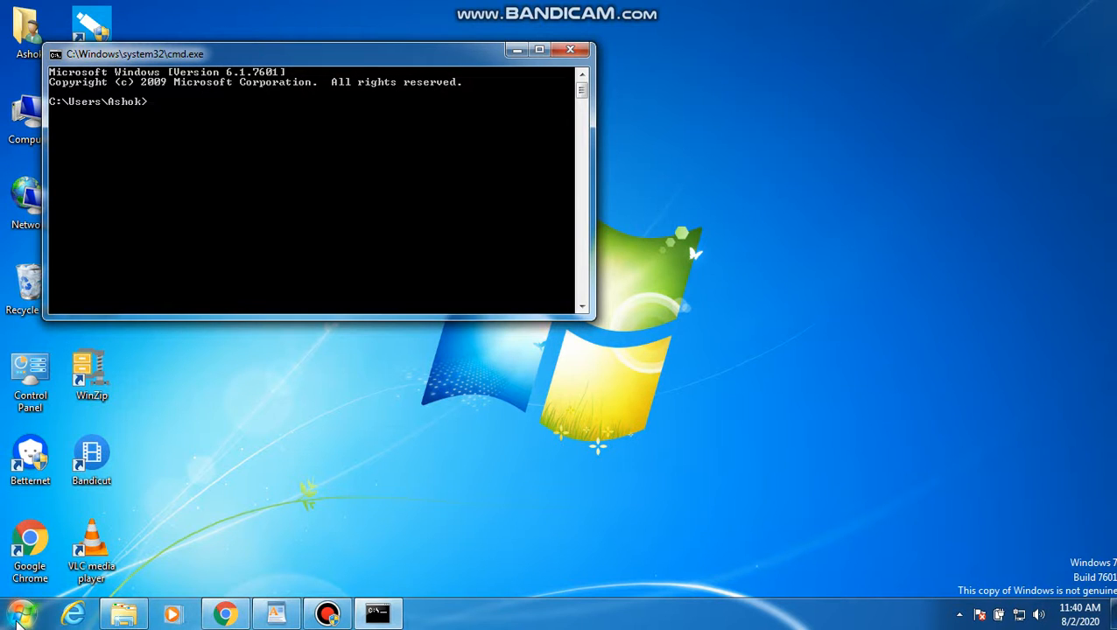
{"action": "type", "text": "javac"}
{"action": "key", "text": "Return"}
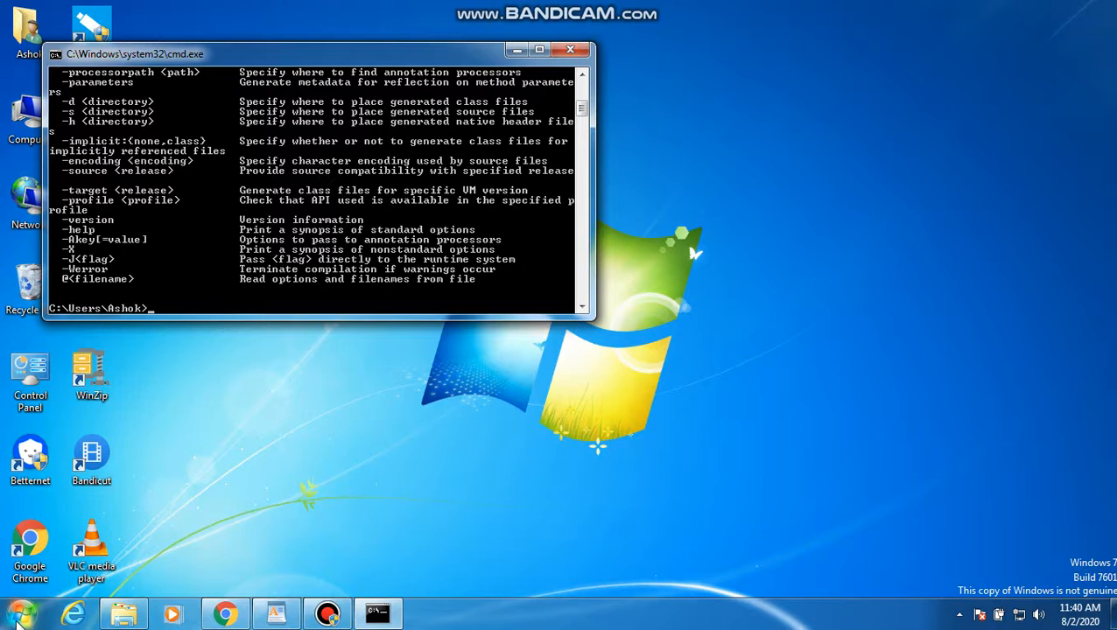